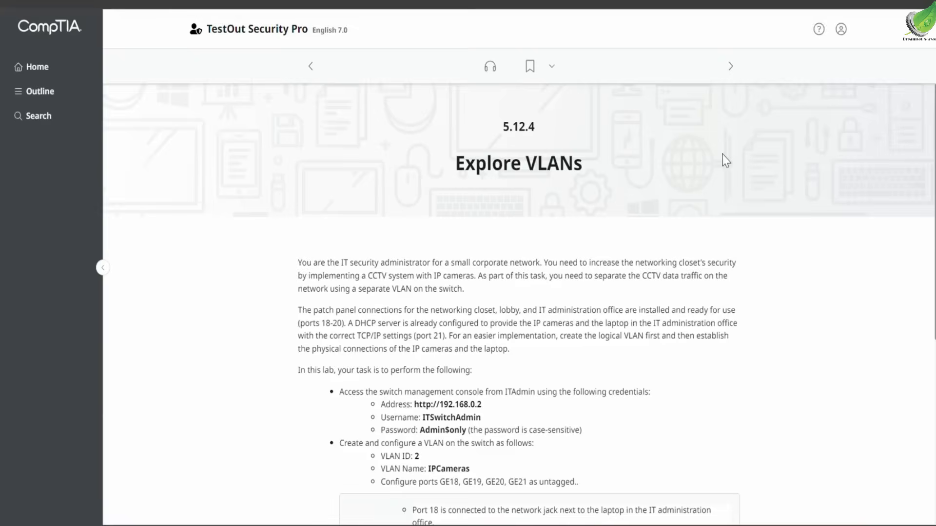
# Start the Explore VLANs lab and open a maximized Chrome window on the ITAdmin computer.
pyautogui.scroll(-6, 725, 160)
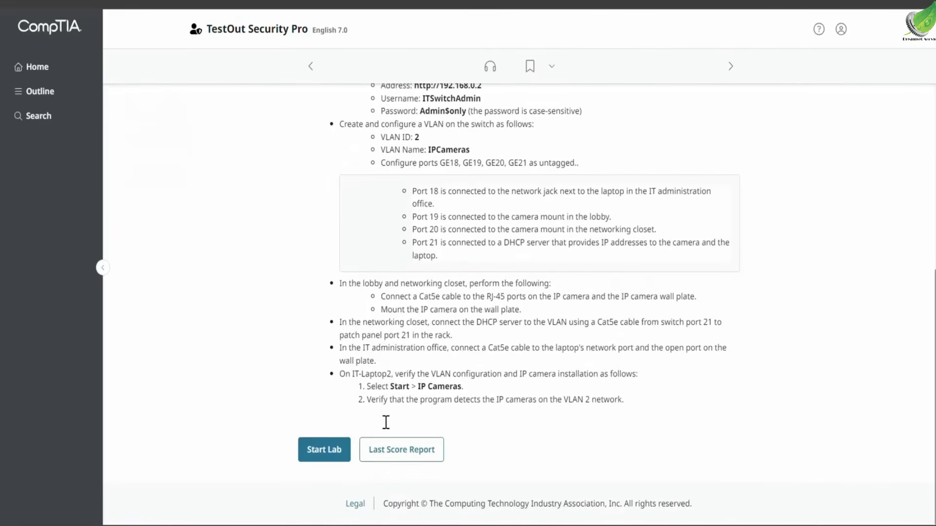
pyautogui.click(336, 461)
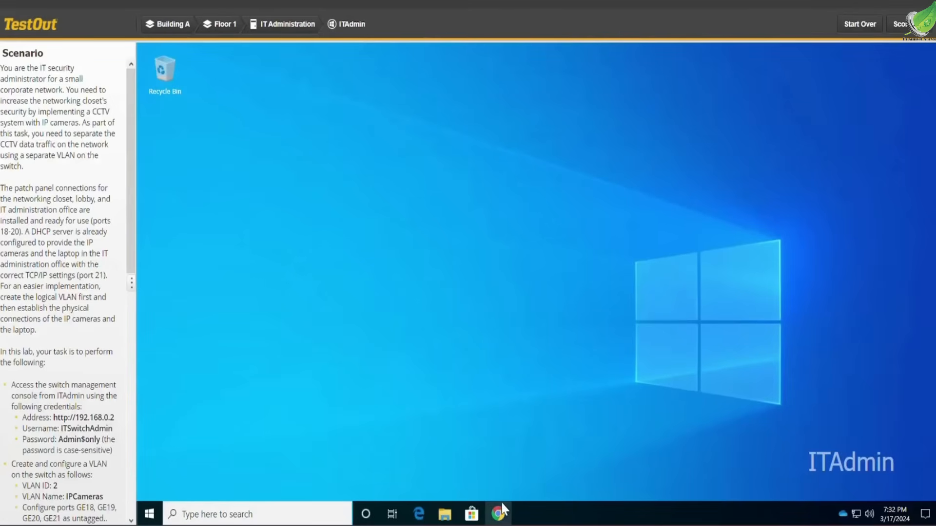
pyautogui.click(499, 515)
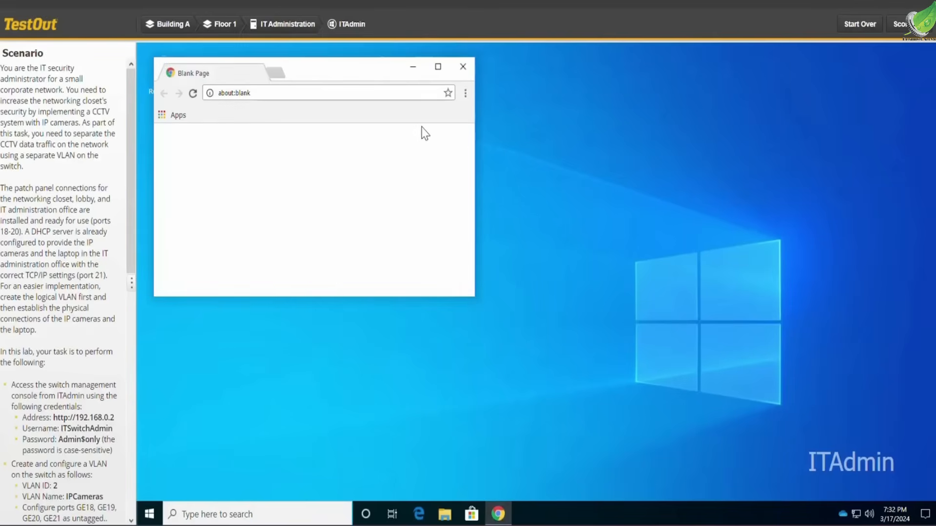
pyautogui.click(438, 67)
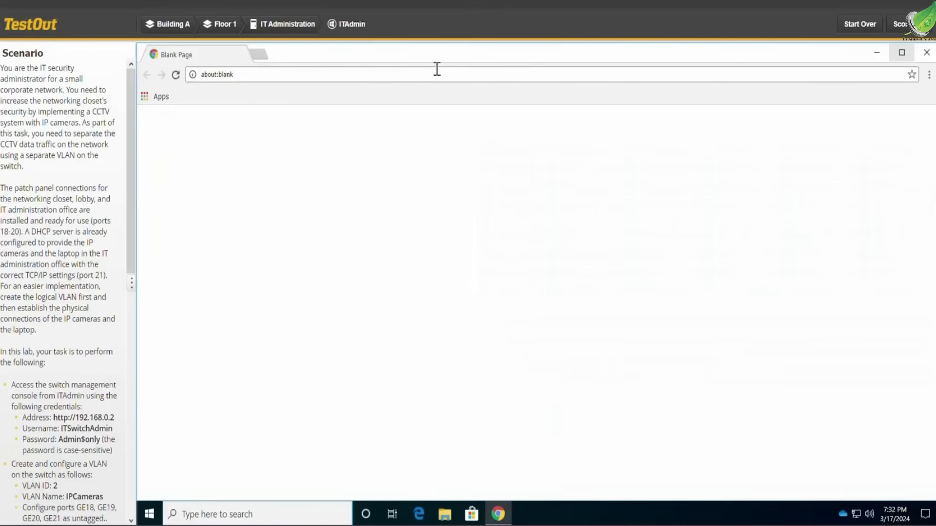
pyautogui.click(418, 73)
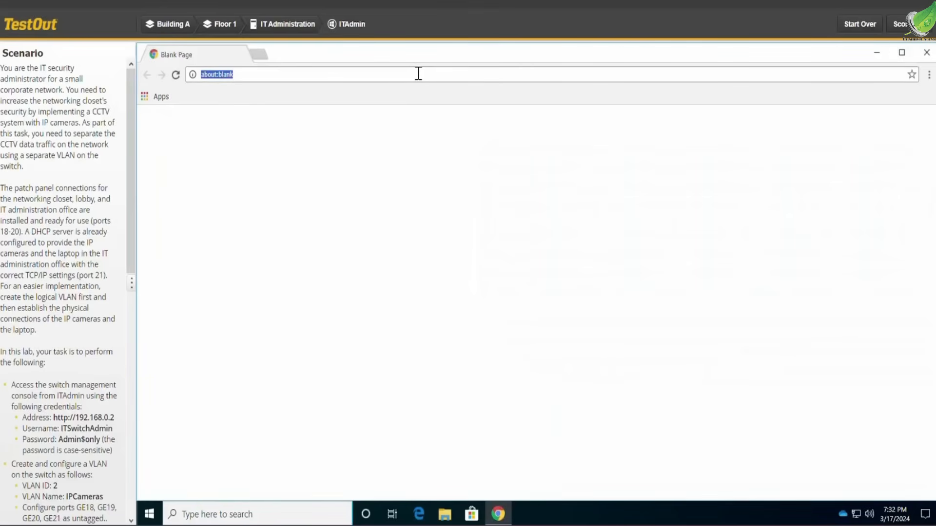
pyautogui.press('BackSpace')
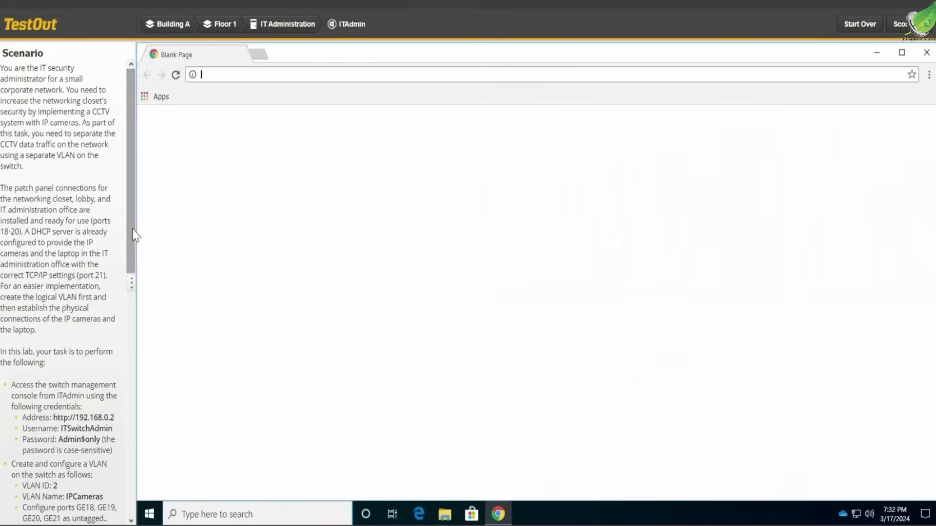
pyautogui.scroll(-2, 129, 282)
pyautogui.scroll(-3, 126, 283)
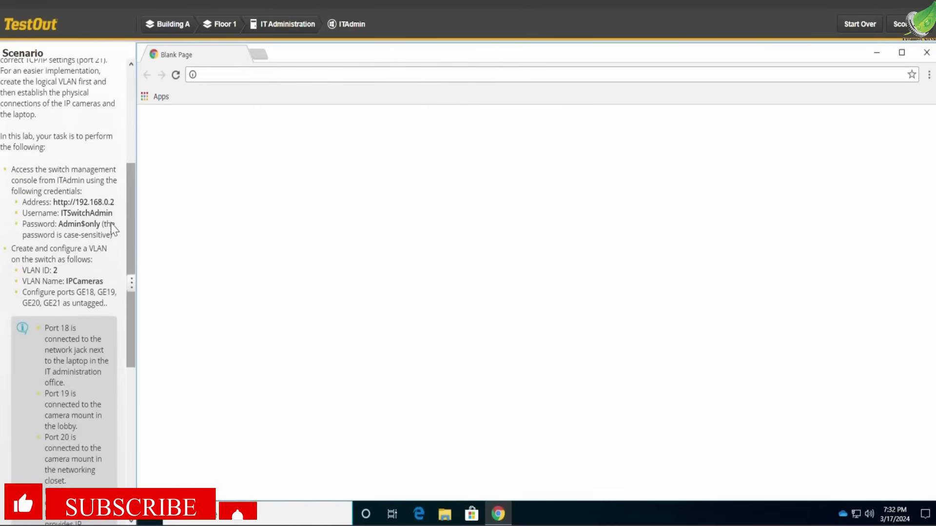
pyautogui.moveTo(116, 204); pyautogui.dragTo(55, 210)
pyautogui.hotkey('ctrl', 'c')
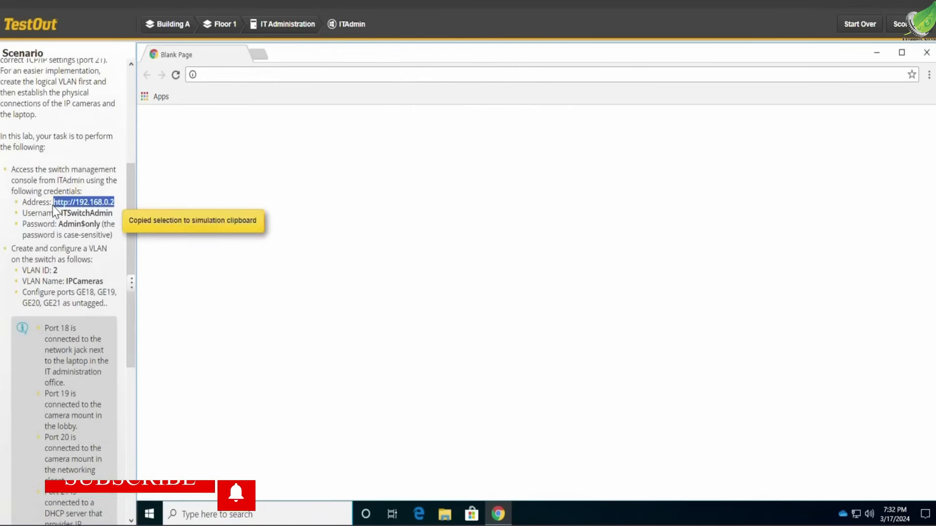
pyautogui.click(224, 72)
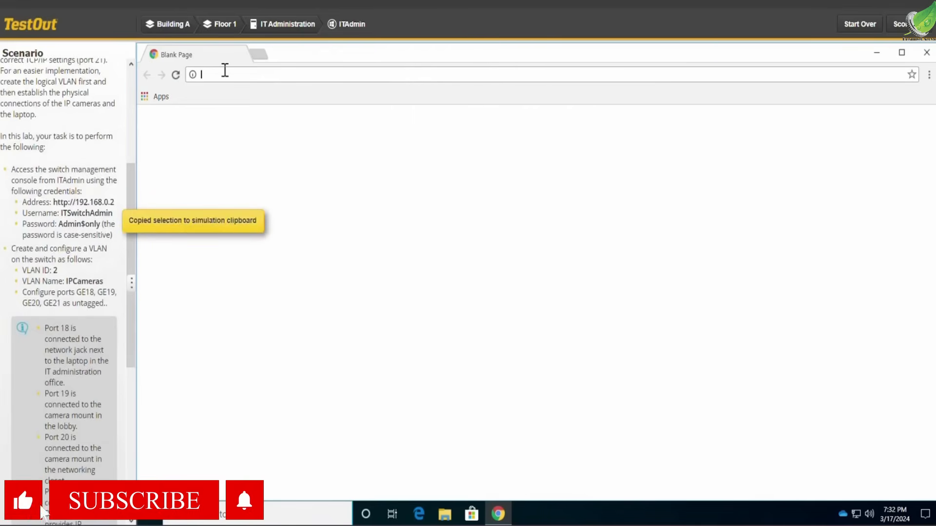
pyautogui.hotkey('ctrl', 'v')
pyautogui.press('Return')
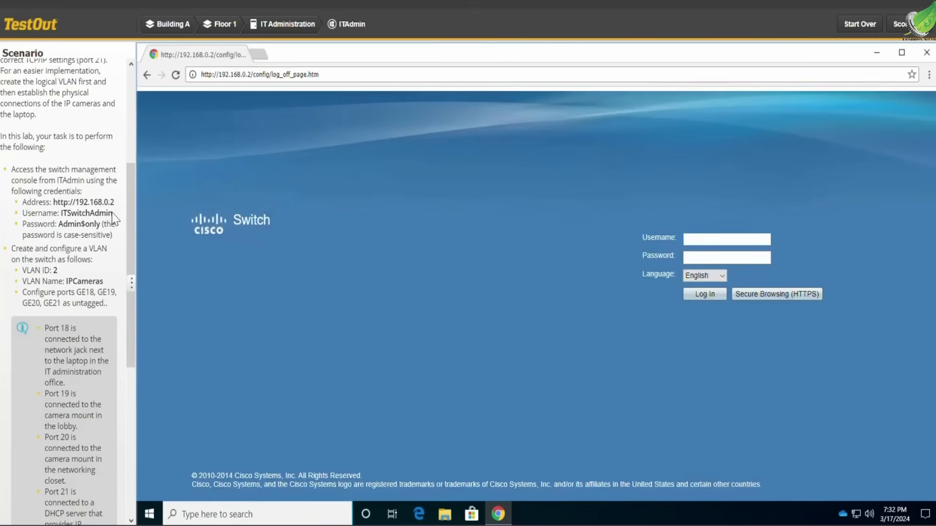
# Log in to the switch console with the username ITSwitchAdmin and the account password from the scenario.
pyautogui.moveTo(113, 214); pyautogui.dragTo(63, 223)
pyautogui.hotkey('ctrl', 'c')
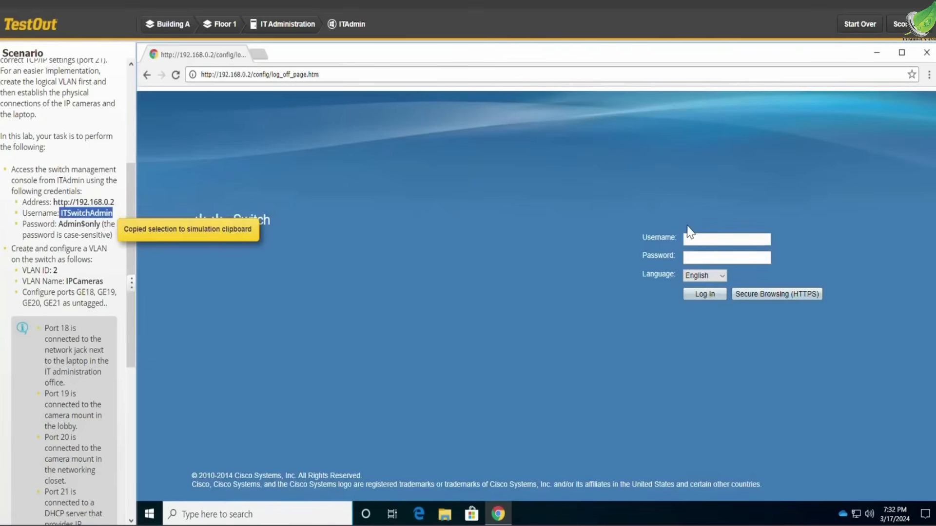
pyautogui.click(693, 239)
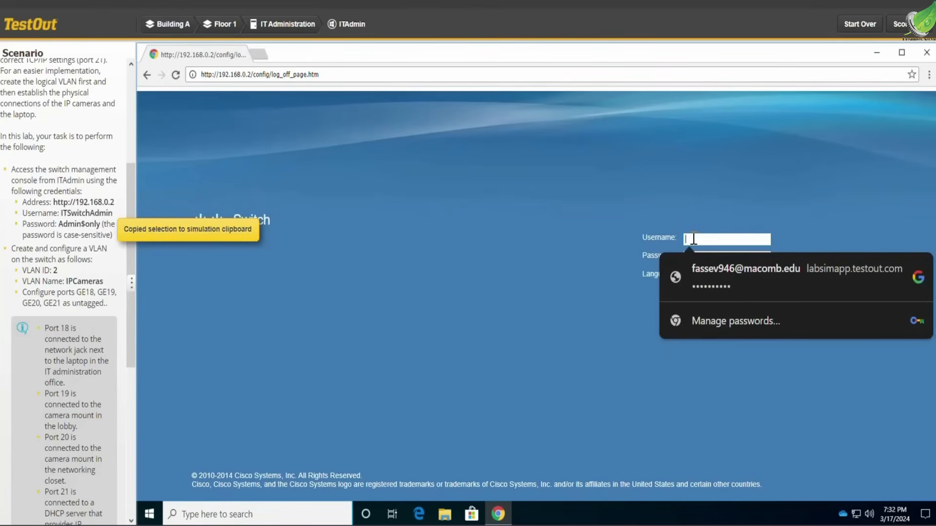
pyautogui.hotkey('ctrl', 'v')
pyautogui.click(531, 234)
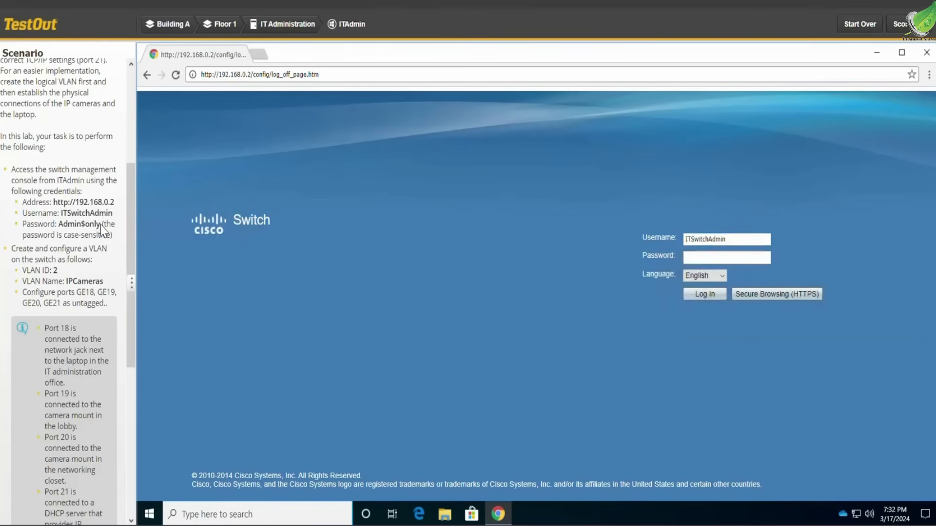
pyautogui.moveTo(100, 224); pyautogui.dragTo(61, 226)
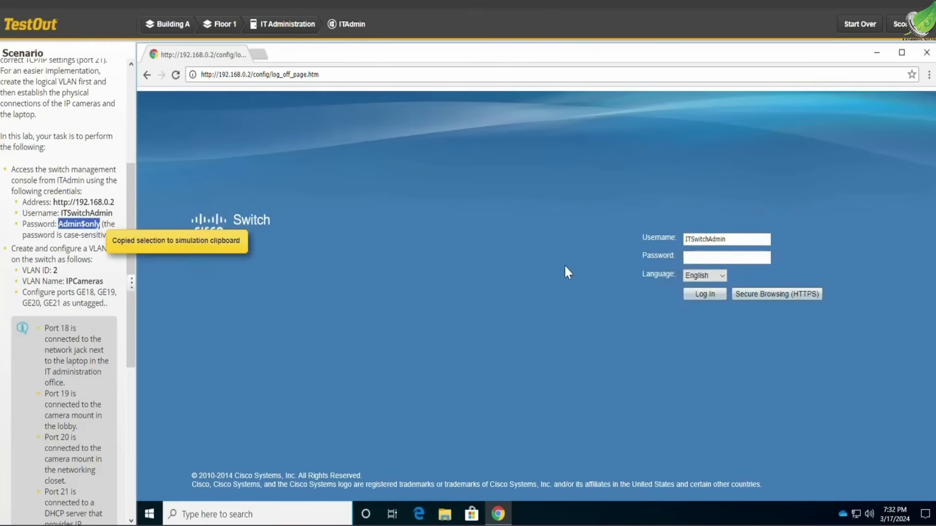
pyautogui.click(704, 258)
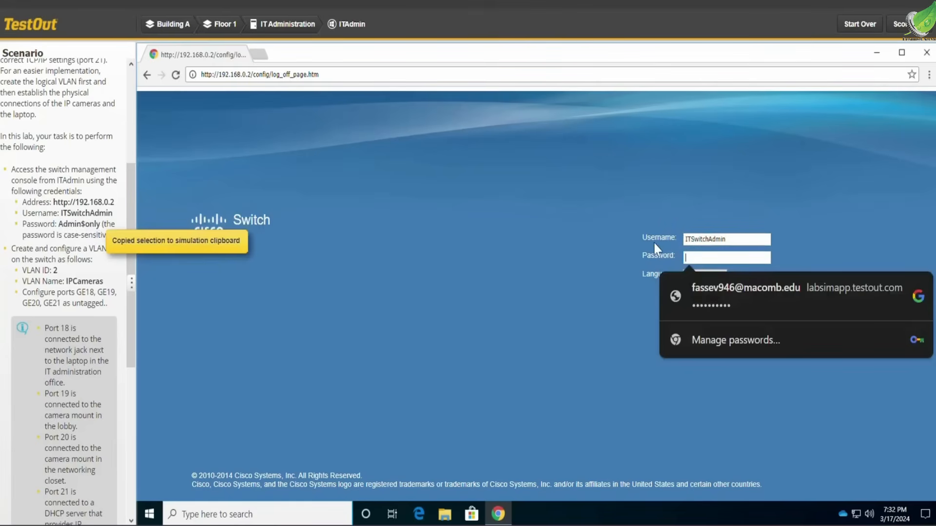
pyautogui.hotkey('ctrl', 'v')
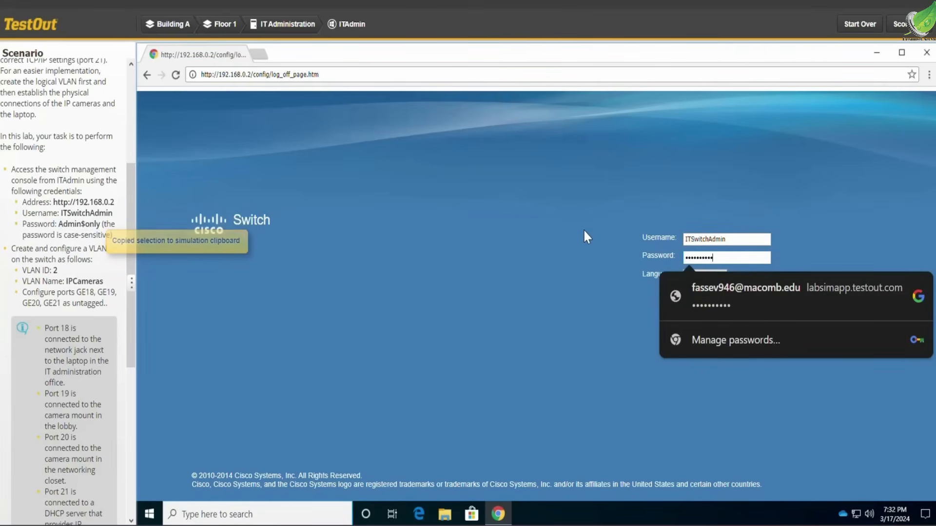
pyautogui.press('Return')
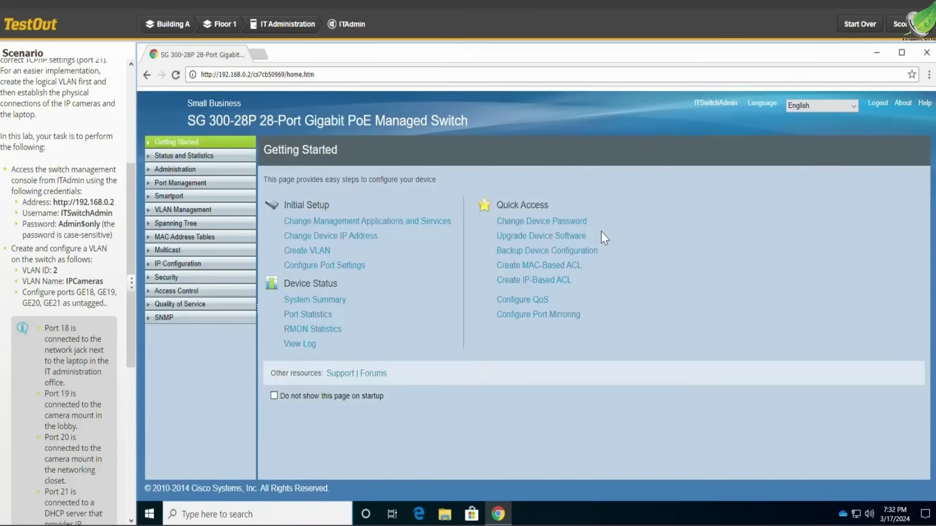
# Create a VLAN on the switch with VLAN ID 2 and the name IPCameras.
pyautogui.click(324, 251)
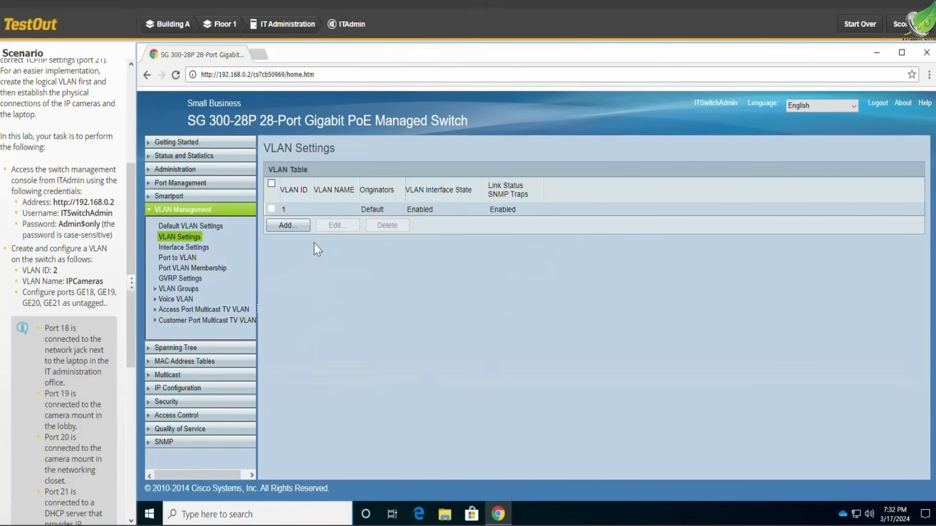
pyautogui.click(297, 226)
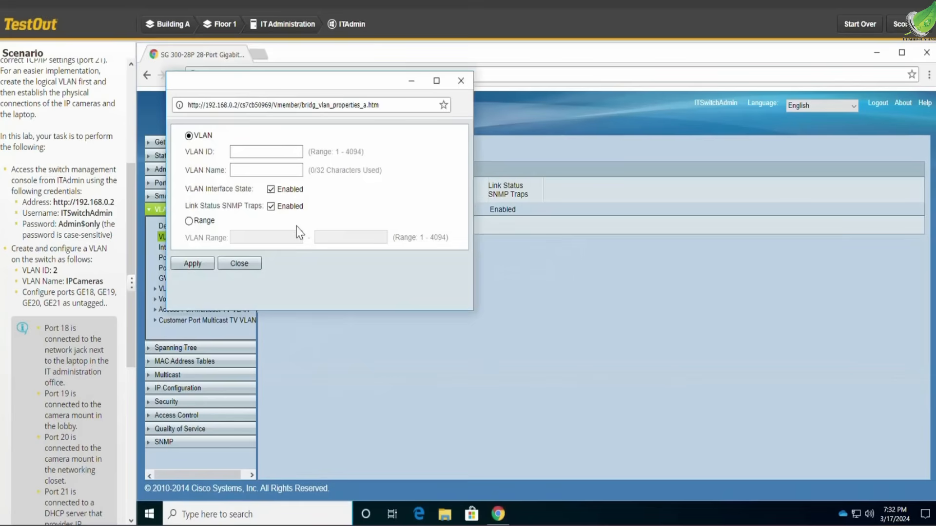
pyautogui.click(275, 155)
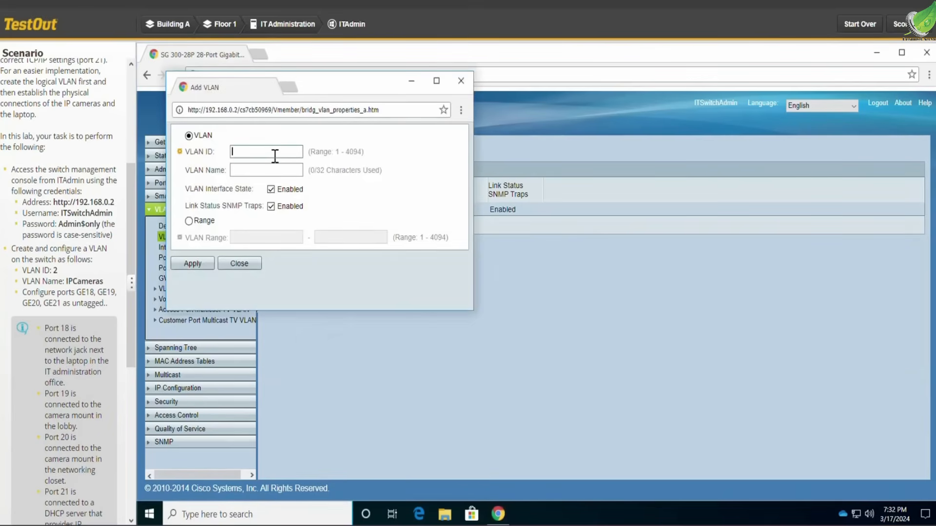
pyautogui.write('2')
pyautogui.click(238, 170)
pyautogui.moveTo(108, 283); pyautogui.dragTo(100, 283)
pyautogui.moveTo(82, 288); pyautogui.dragTo(66, 288)
pyautogui.hotkey('ctrl', 'c')
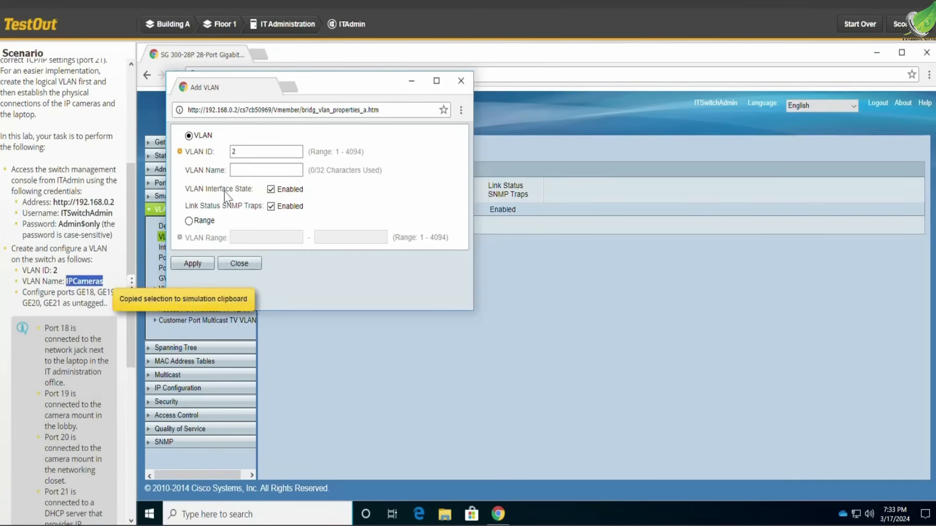
pyautogui.click(253, 169)
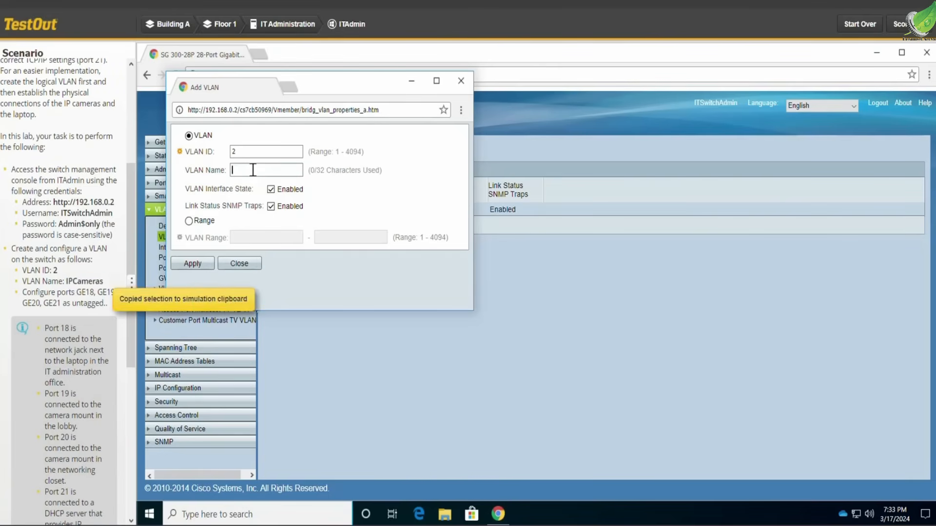
pyautogui.hotkey('ctrl', 'v')
pyautogui.click(196, 262)
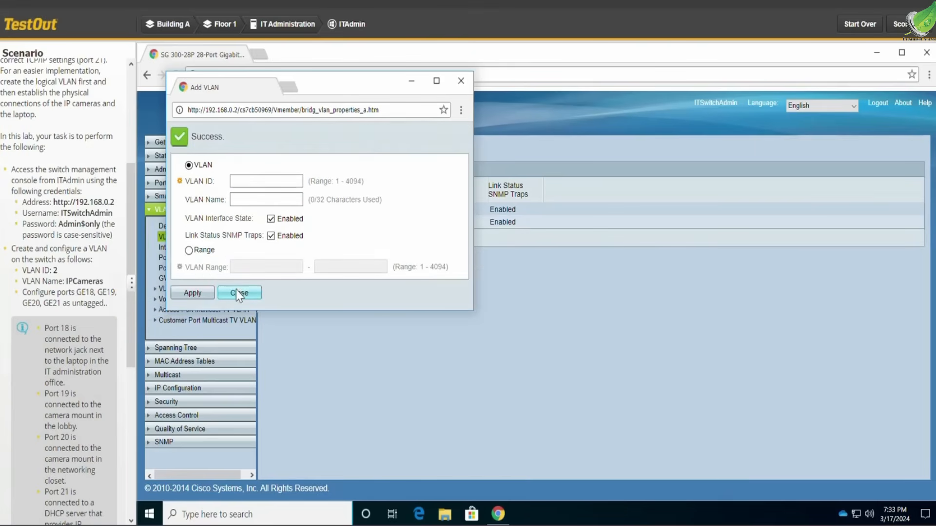
pyautogui.click(238, 293)
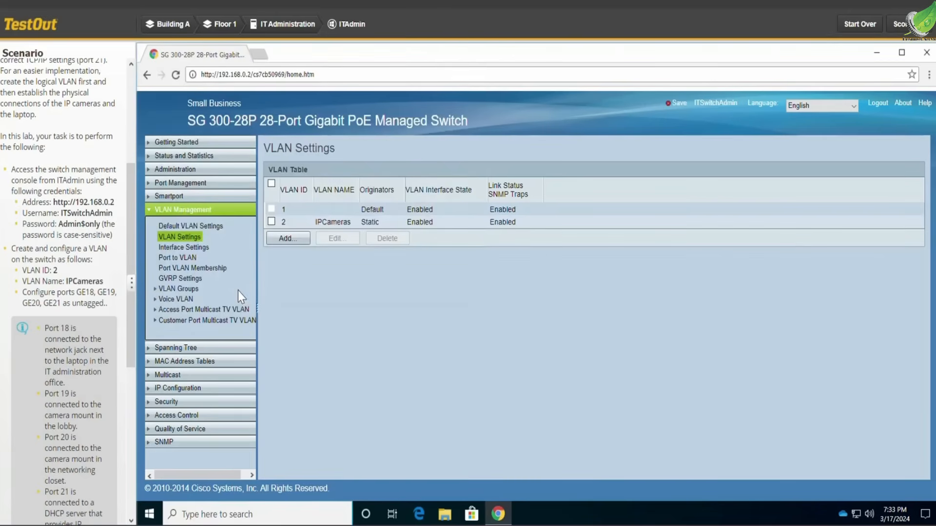
# Display the Port to VLAN assignments filtered to VLAN ID 2 and interface type Port.
pyautogui.click(190, 259)
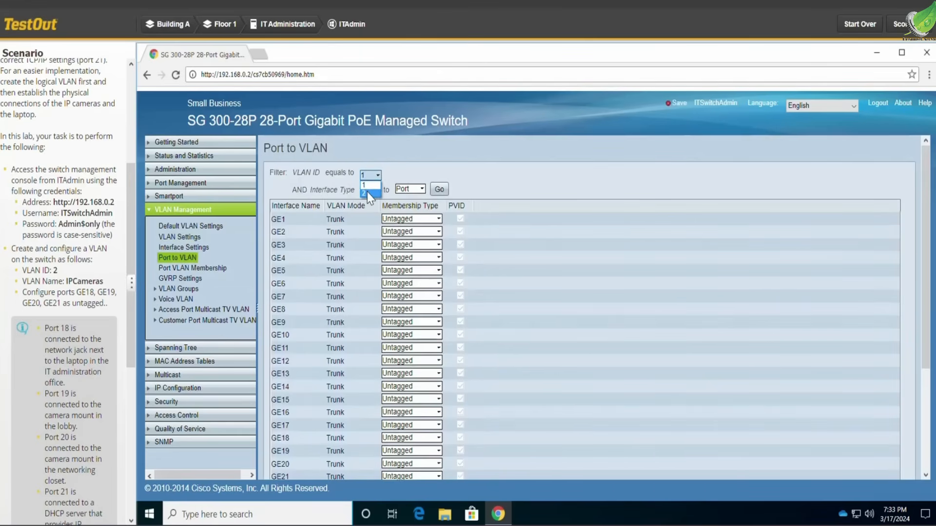
pyautogui.click(368, 194)
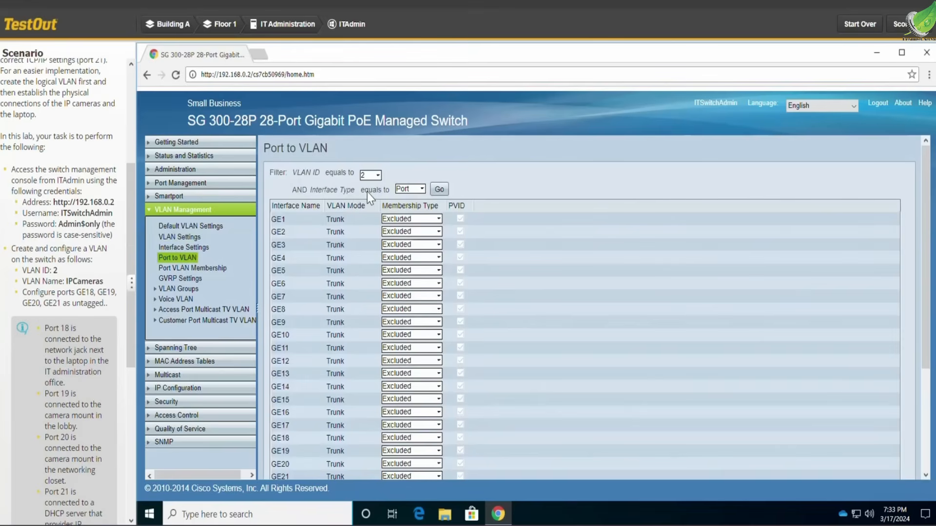
pyautogui.click(440, 189)
# Set ports GE18, GE19, GE20 and GE21 to Untagged membership in VLAN 2 and apply the change.
pyautogui.scroll(-3, 432, 284)
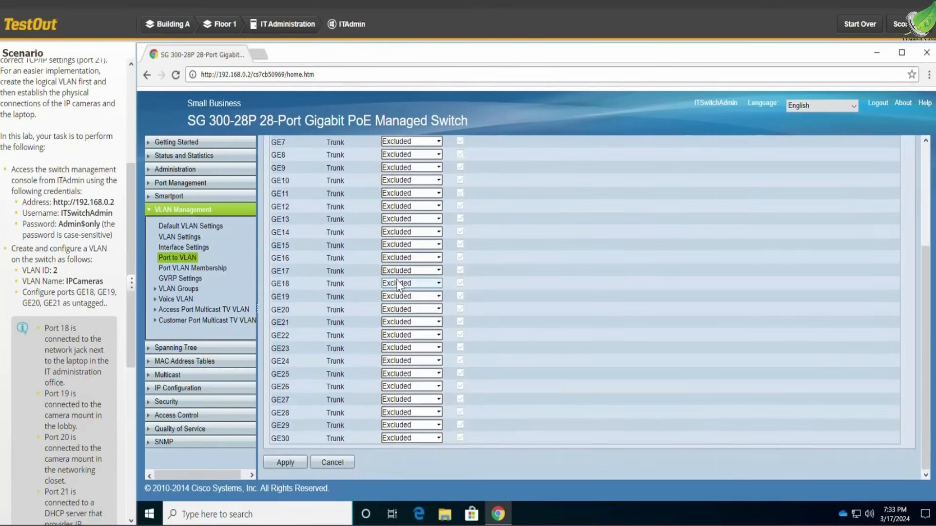
pyautogui.click(406, 286)
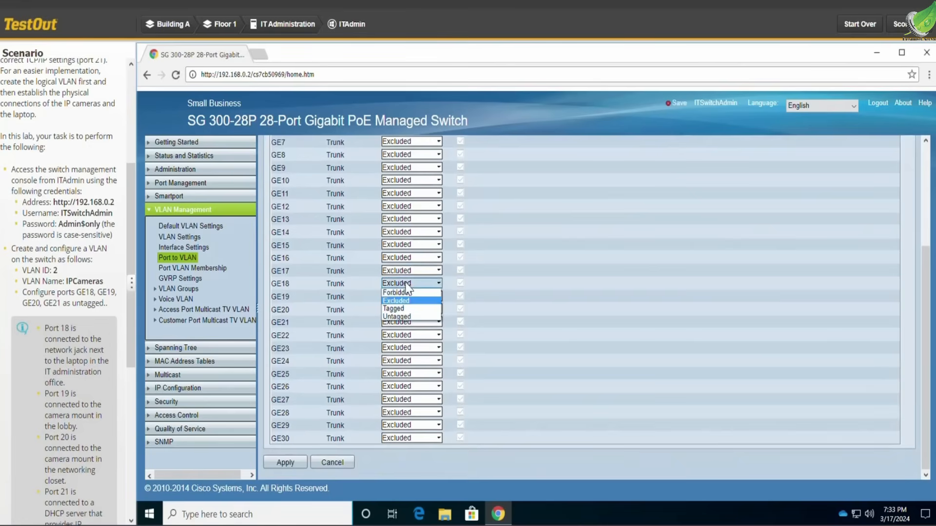
pyautogui.click(408, 316)
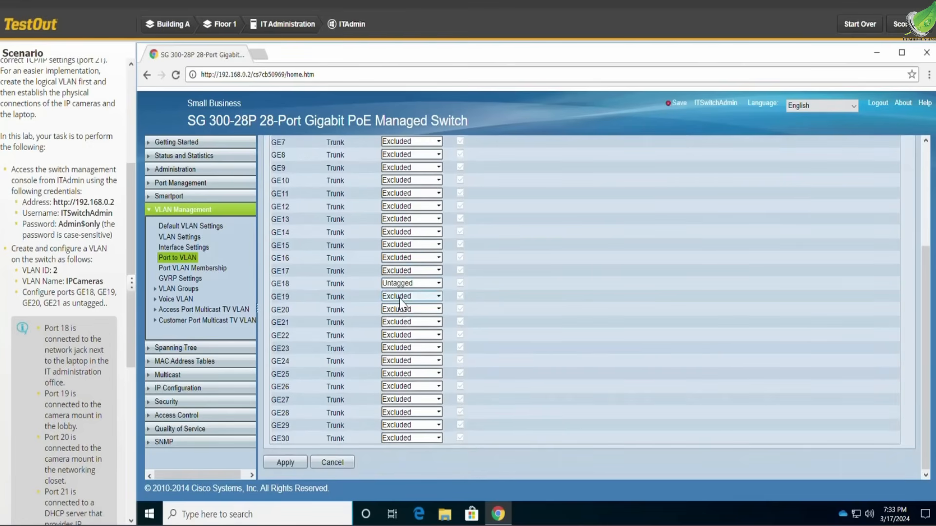
pyautogui.click(400, 298)
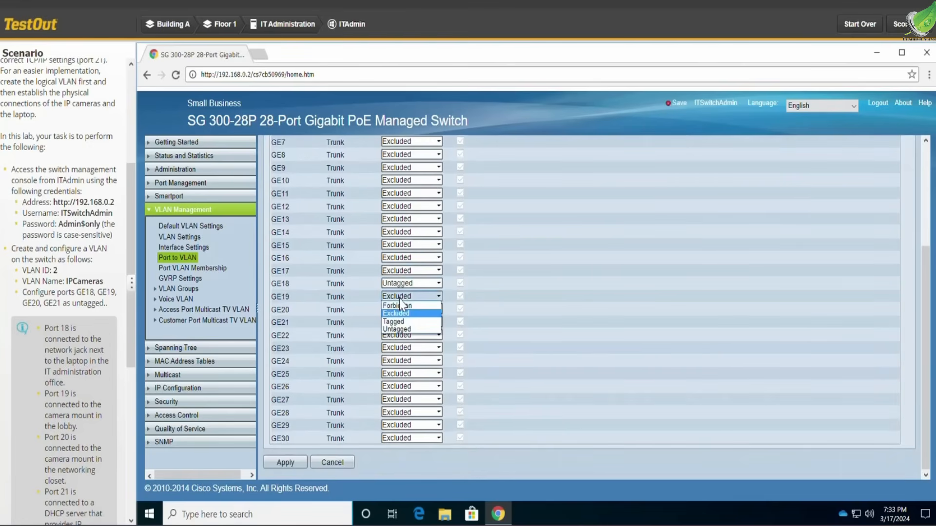
pyautogui.click(411, 330)
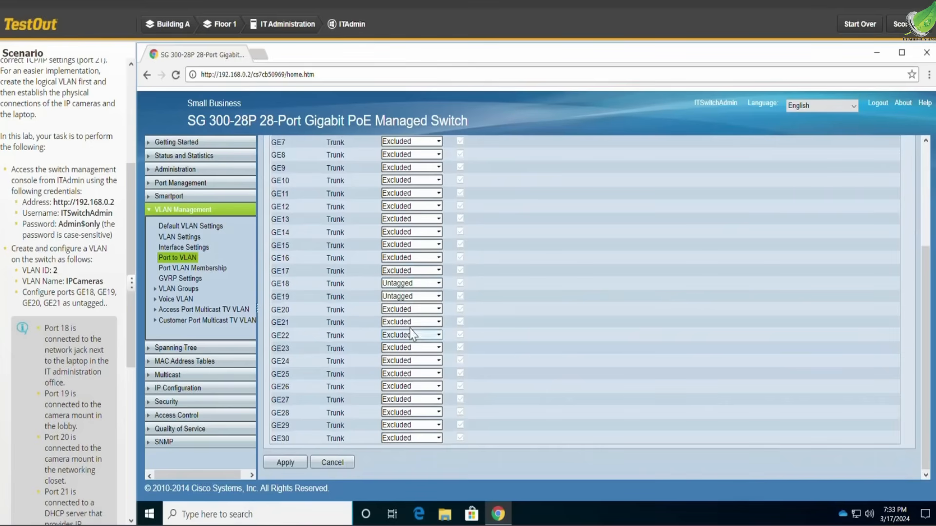
pyautogui.click(399, 308)
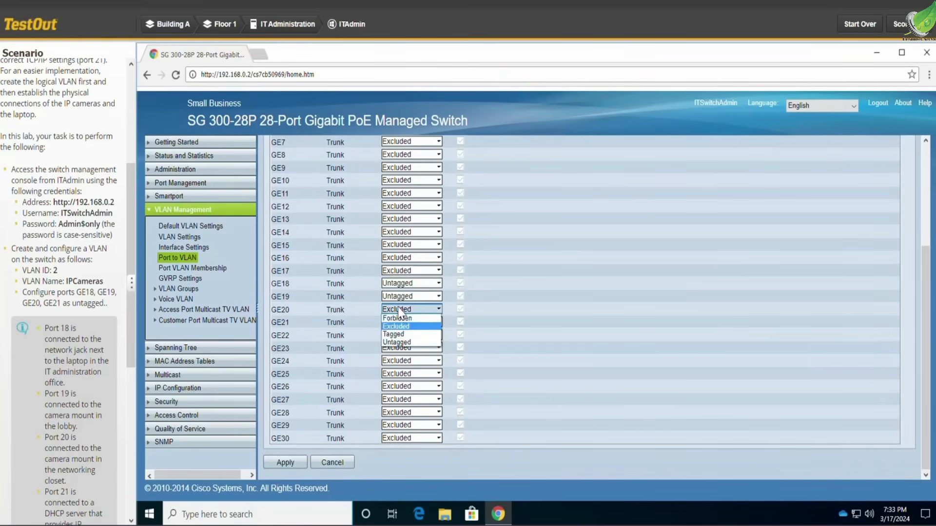
pyautogui.click(412, 343)
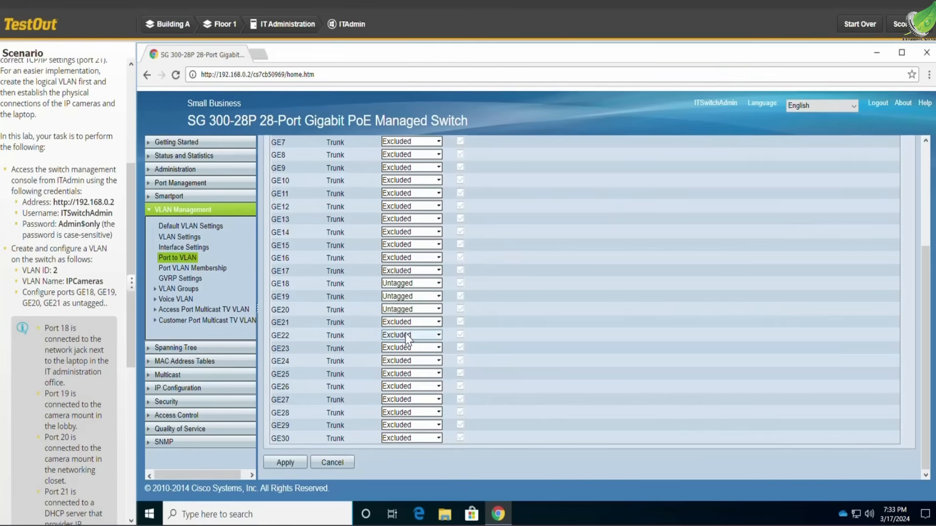
pyautogui.click(399, 323)
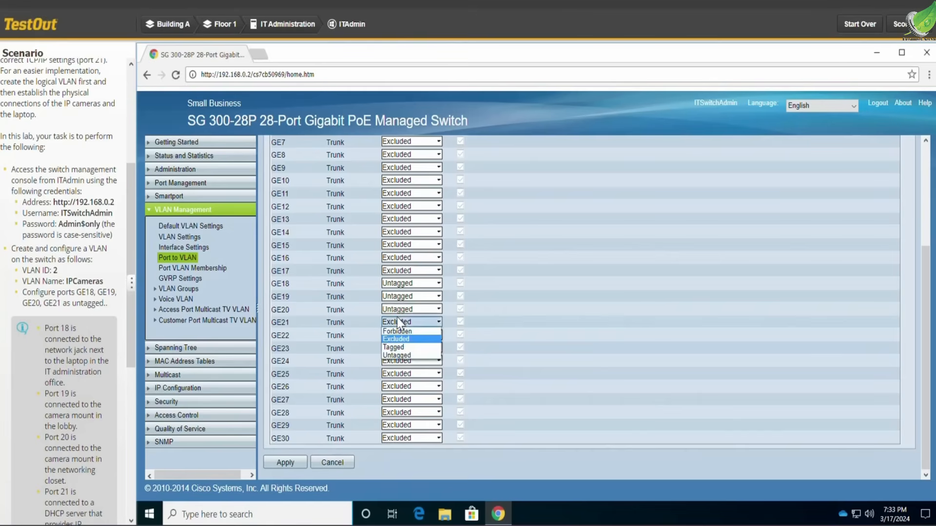
pyautogui.click(405, 356)
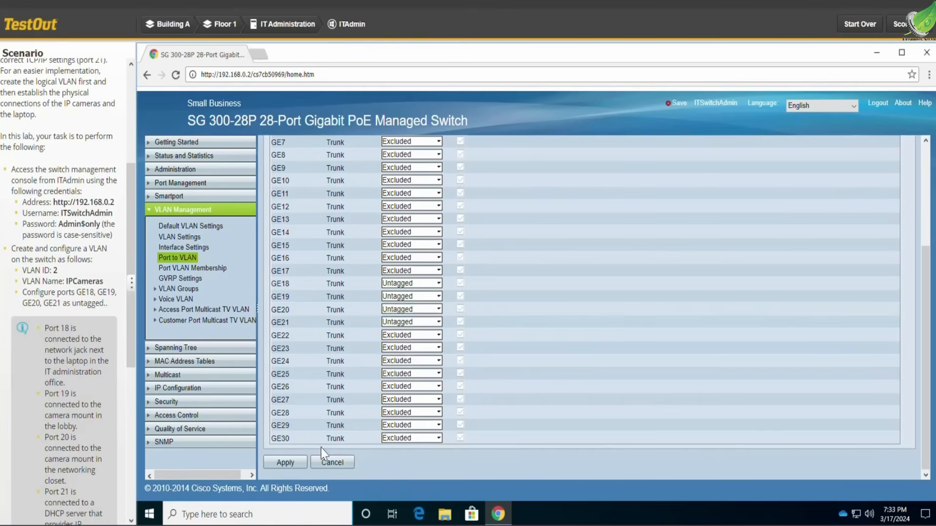
pyautogui.click(287, 464)
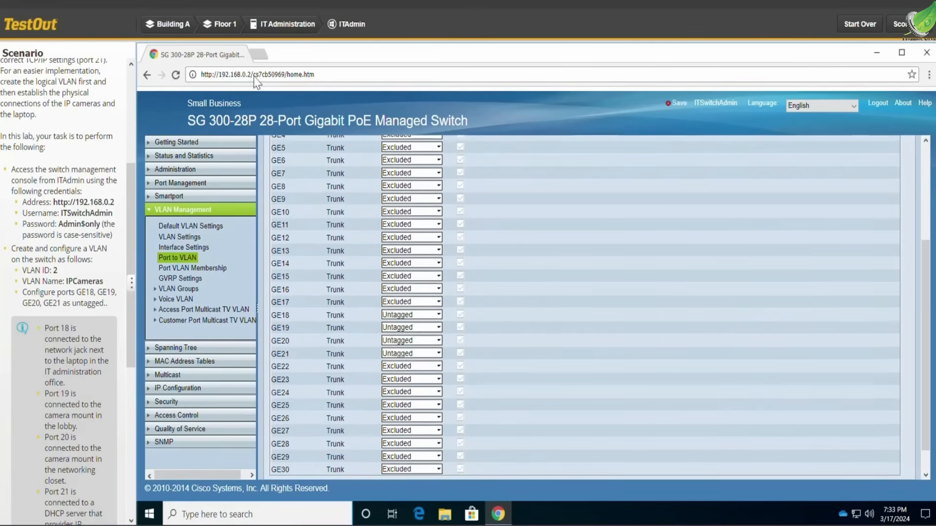
# Open the Lobby hardware from Floor 1 and add the IP Camera (Lobby) to the workspace.
pyautogui.click(224, 24)
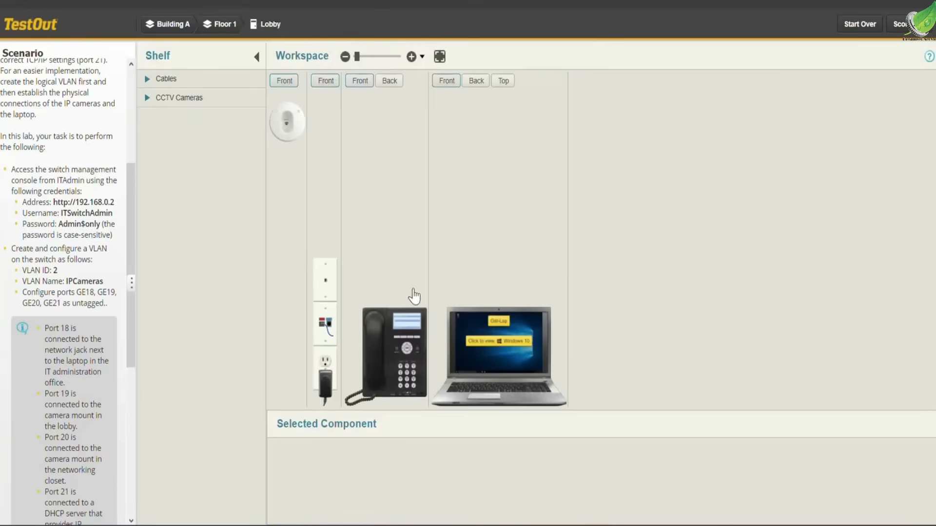
pyautogui.click(197, 110)
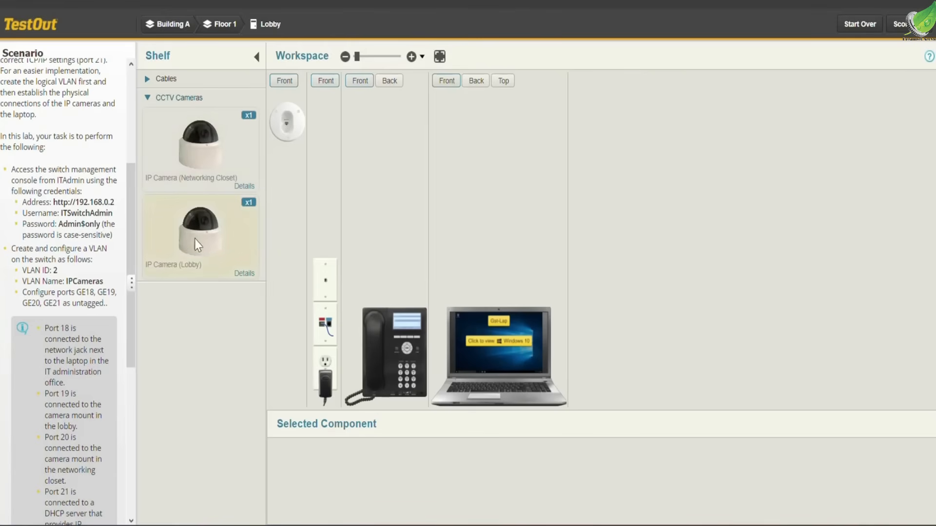
pyautogui.click(199, 251)
pyautogui.moveTo(199, 251); pyautogui.dragTo(344, 233)
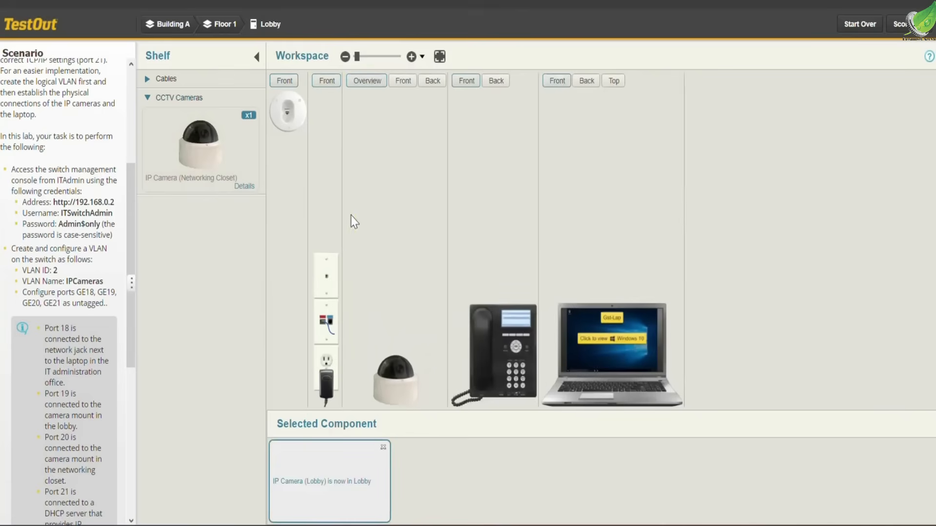
# Connect the back of the lobby IP camera to the camera mount outlet with a Cat5e RJ45 cable, and attach the camera to the mount.
pyautogui.click(432, 81)
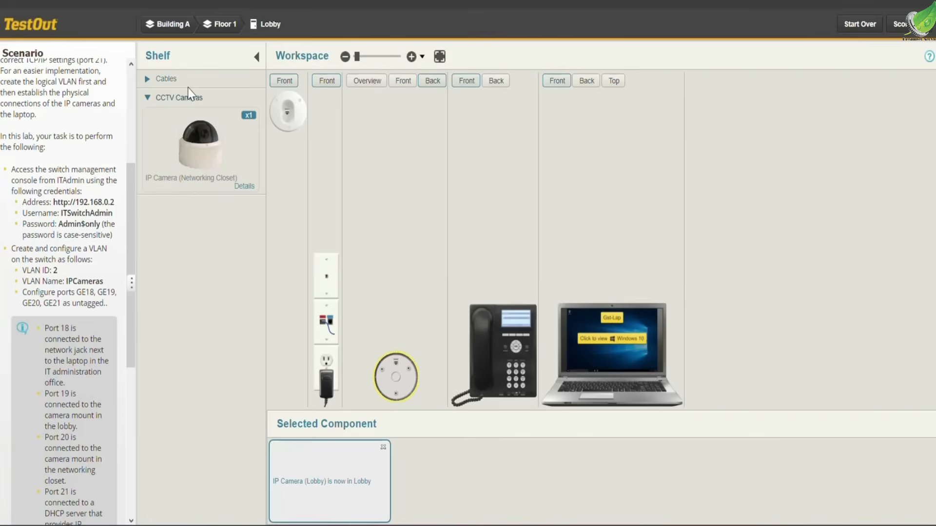
pyautogui.click(182, 77)
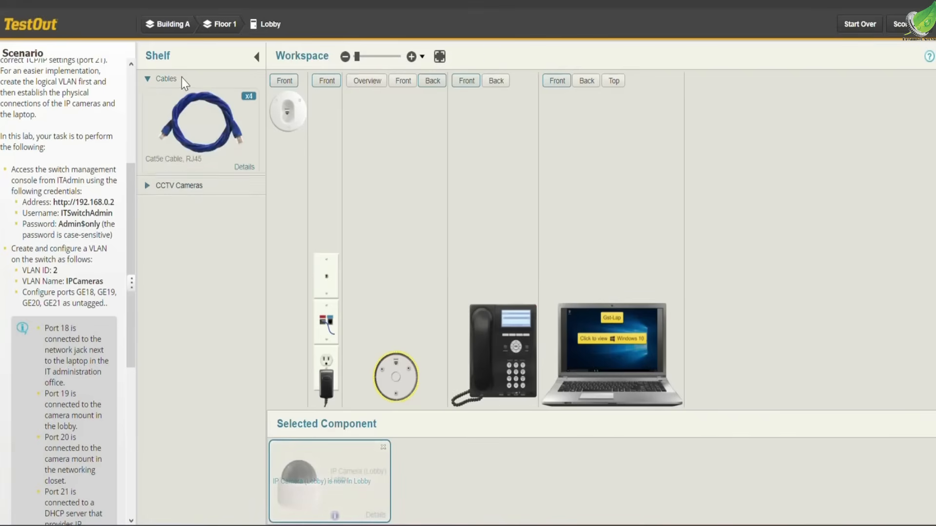
pyautogui.click(196, 119)
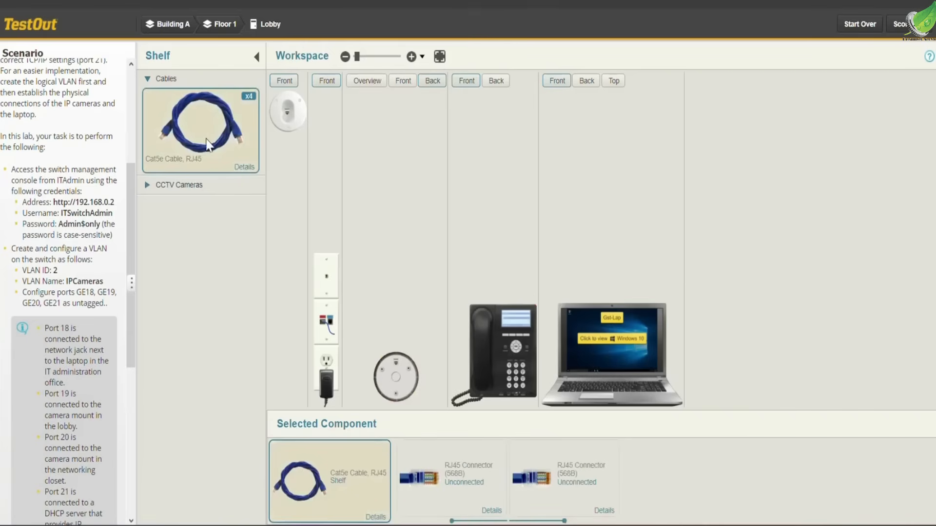
pyautogui.moveTo(448, 484); pyautogui.dragTo(395, 369)
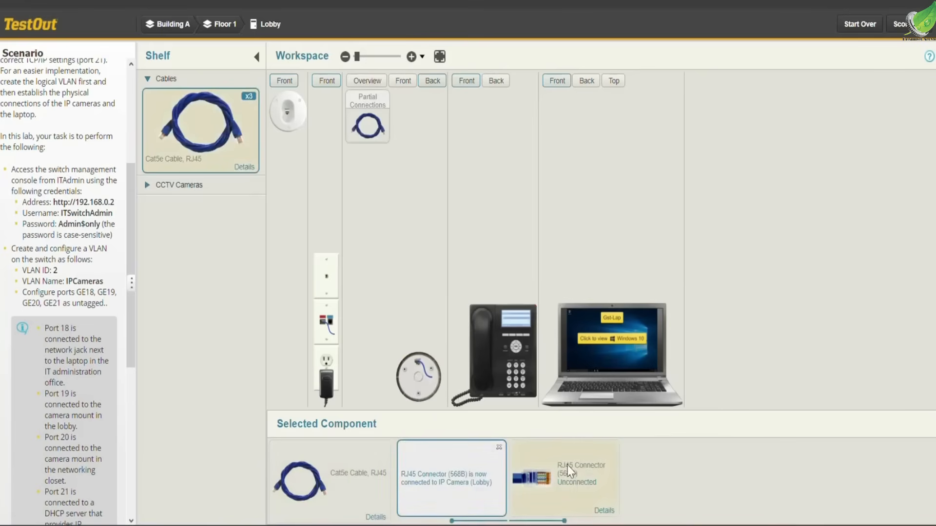
pyautogui.moveTo(578, 492); pyautogui.dragTo(287, 116)
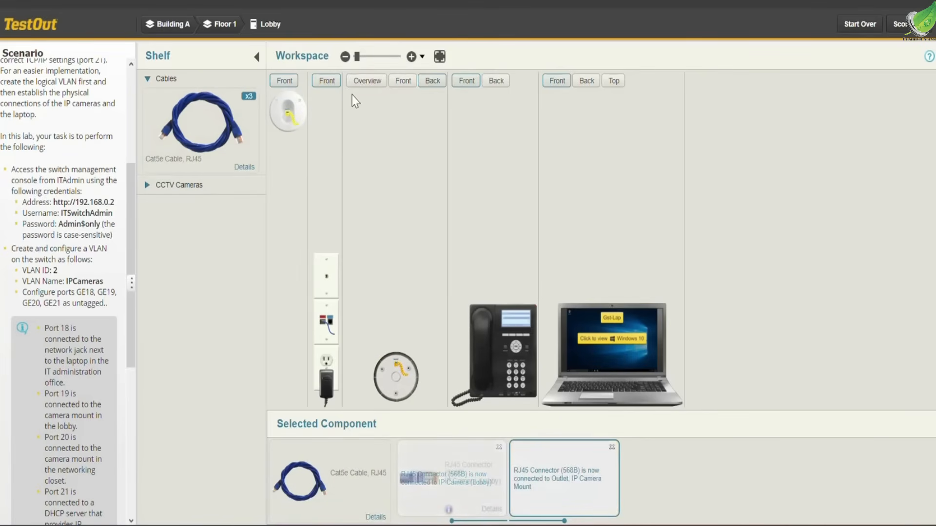
pyautogui.click(399, 90)
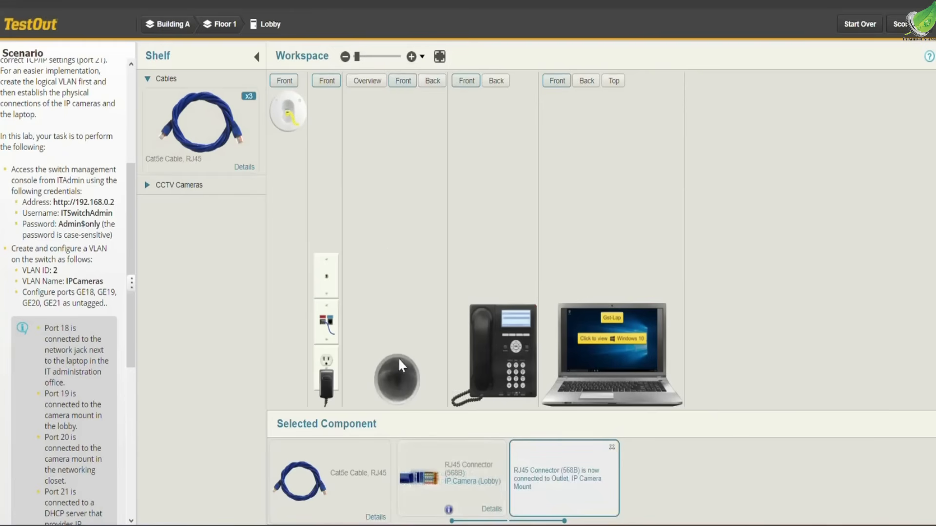
pyautogui.moveTo(401, 380); pyautogui.dragTo(283, 103)
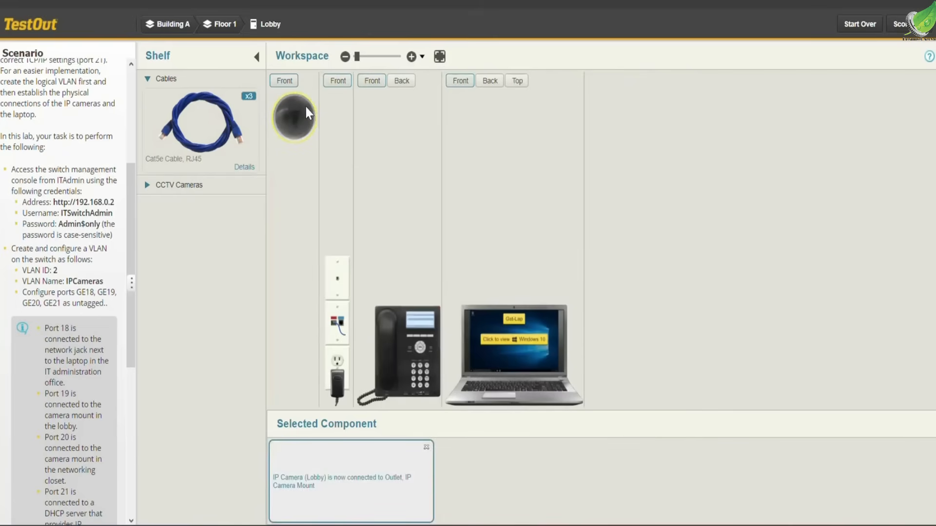
# Open the Networking Closet hardware from Floor 1 and add the IP Camera (Networking Closet) to the workspace.
pyautogui.click(236, 26)
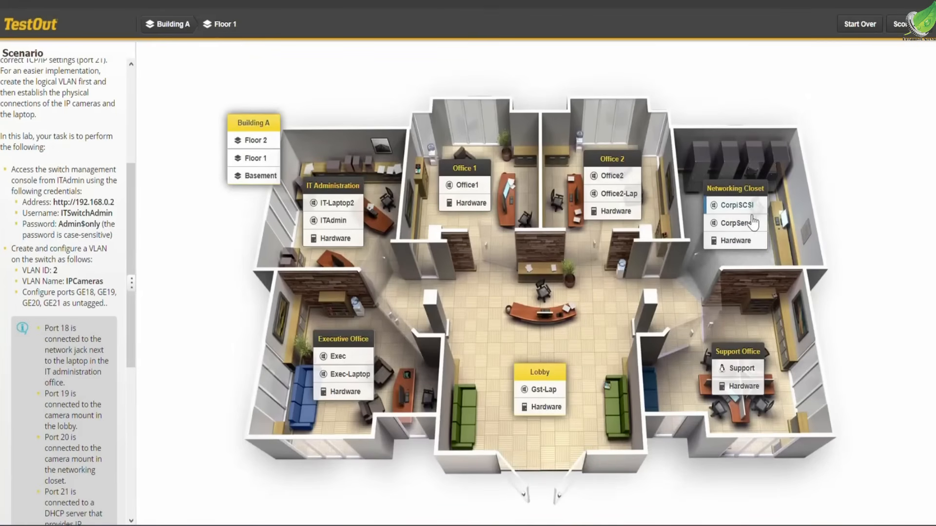
pyautogui.click(746, 245)
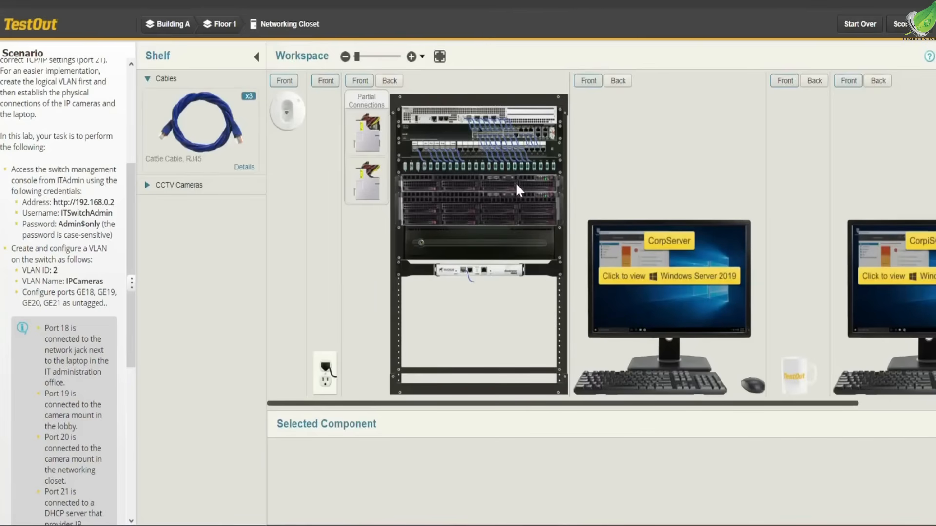
pyautogui.click(224, 192)
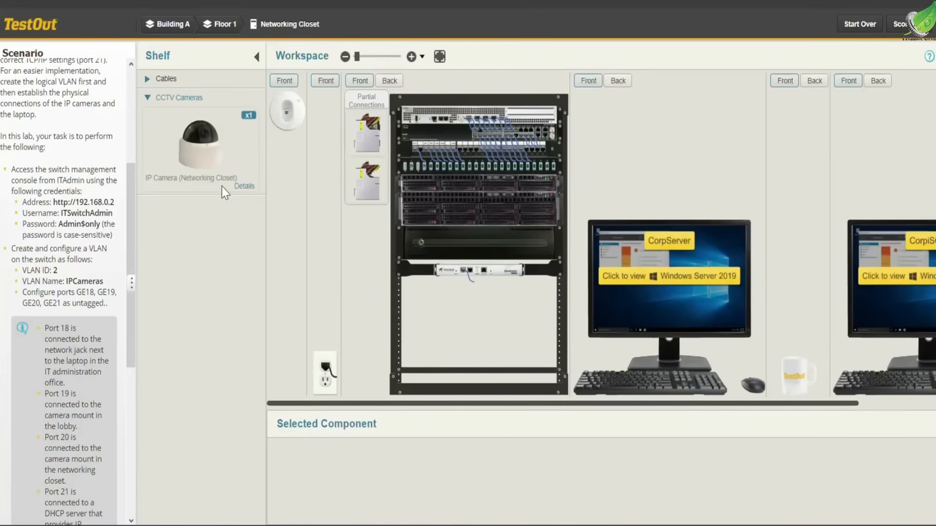
pyautogui.click(209, 148)
pyautogui.moveTo(236, 148); pyautogui.dragTo(348, 186)
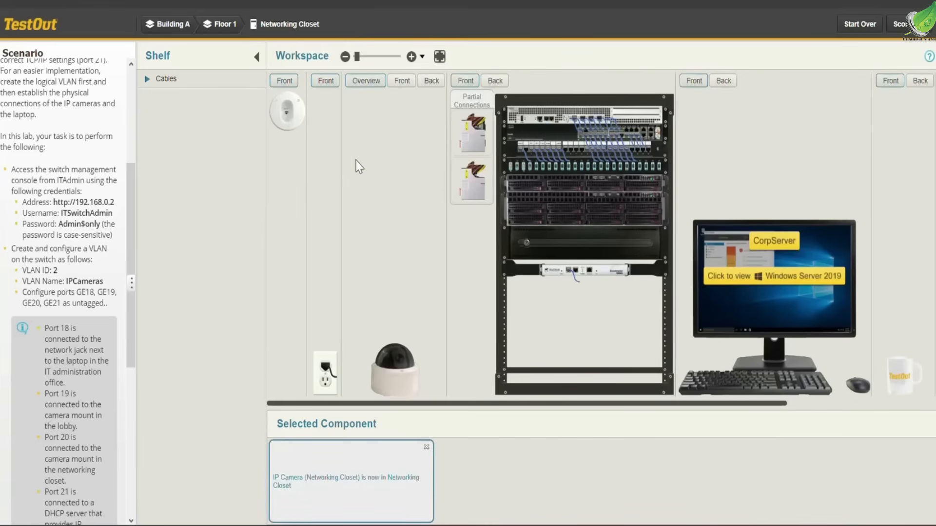
# Cable the networking closet IP camera's back to its mount outlet with a Cat5e RJ45 cable, and attach the camera to the mount.
pyautogui.click(438, 84)
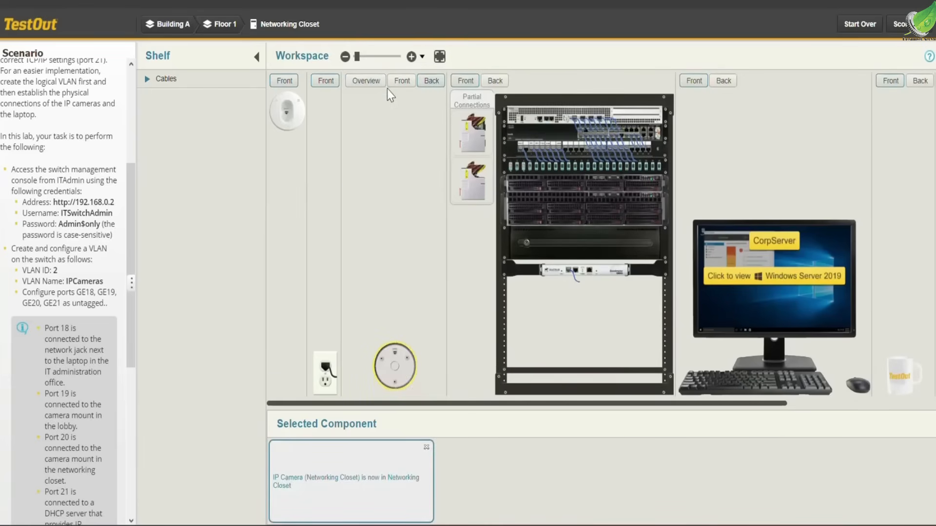
pyautogui.click(186, 82)
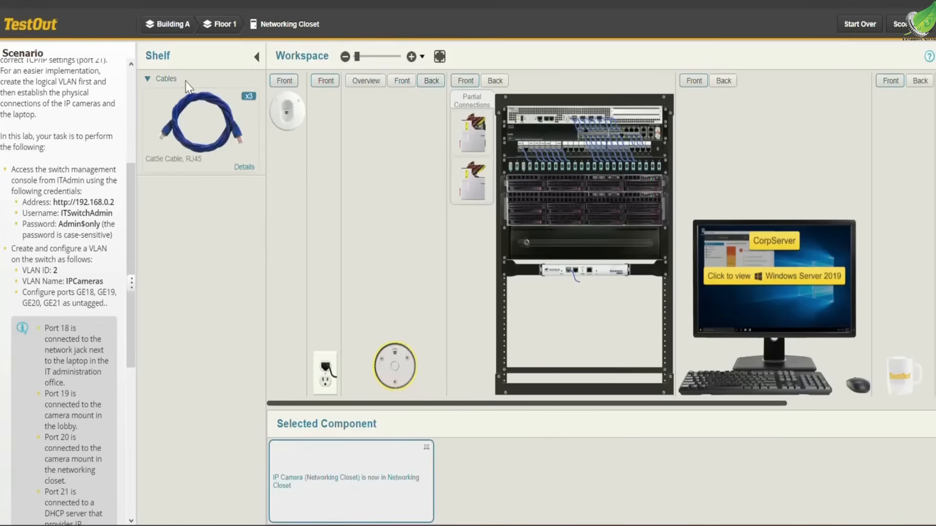
pyautogui.click(203, 120)
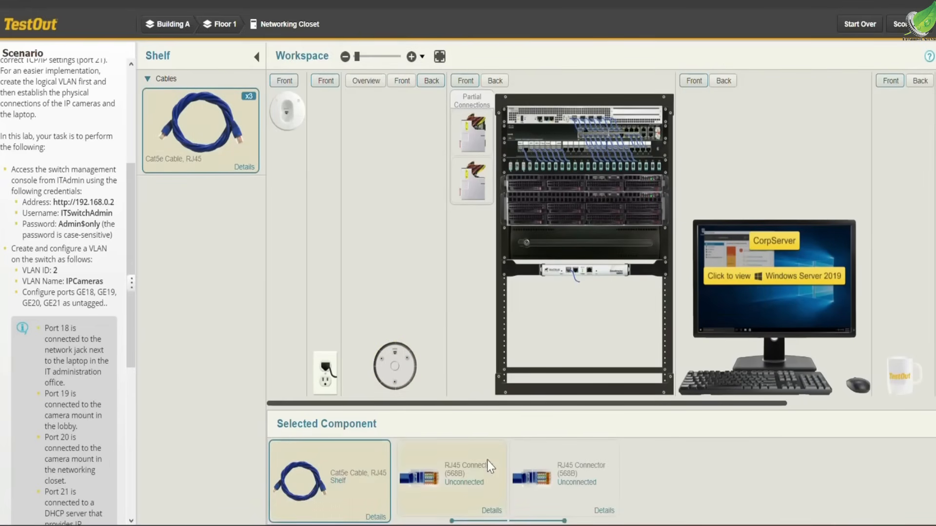
pyautogui.moveTo(469, 489); pyautogui.dragTo(396, 354)
pyautogui.moveTo(560, 489); pyautogui.dragTo(287, 112)
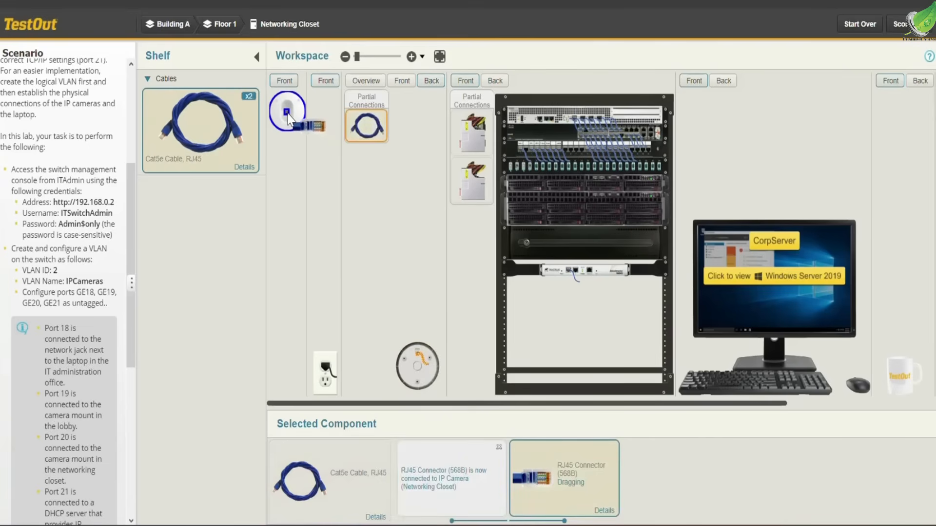
pyautogui.moveTo(287, 113); pyautogui.dragTo(322, 101)
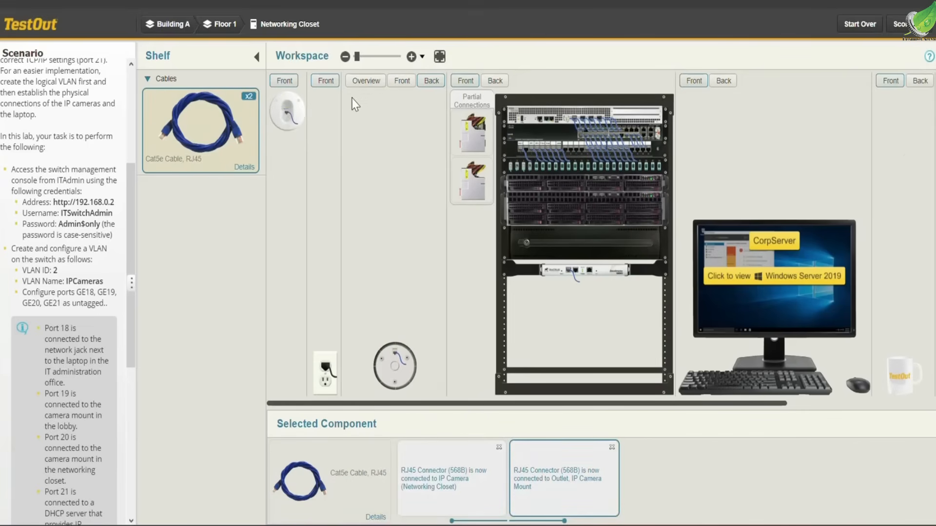
pyautogui.click(402, 82)
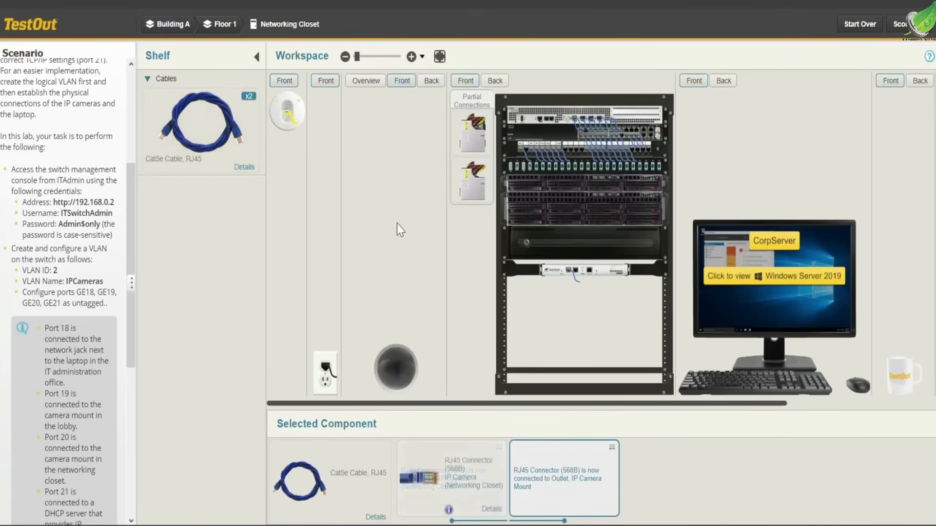
pyautogui.moveTo(398, 367); pyautogui.dragTo(285, 111)
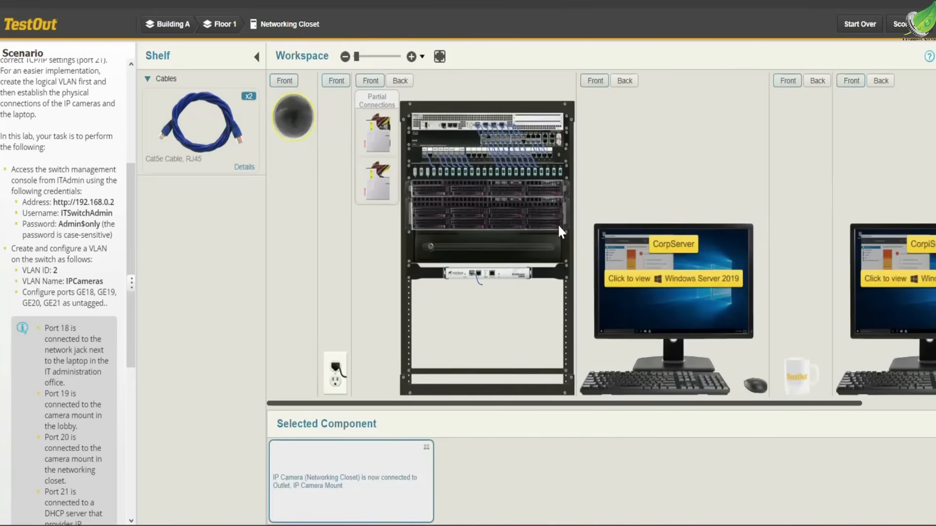
# Connect port 21 on the networking closet patch panel to port 21 on the switch with a Cat5e RJ45 cable.
pyautogui.scroll(3, 558, 224)
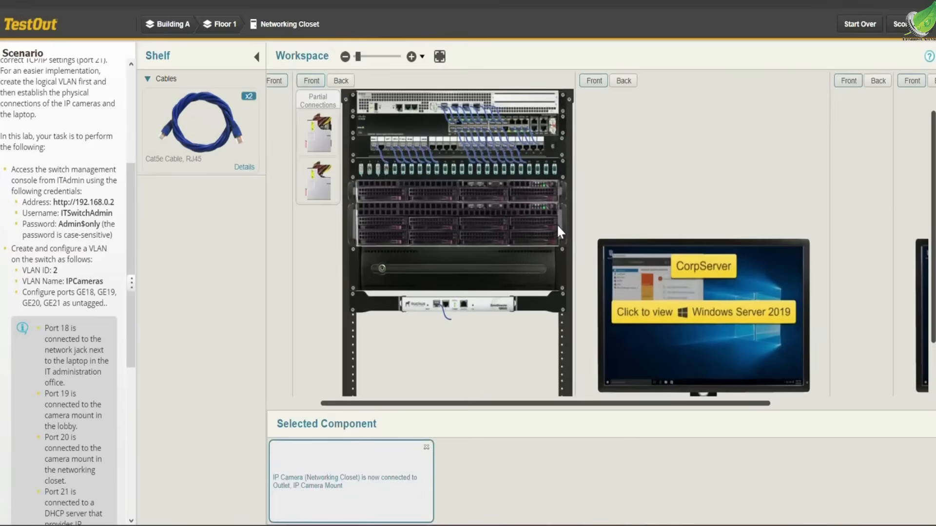
pyautogui.scroll(4, 556, 228)
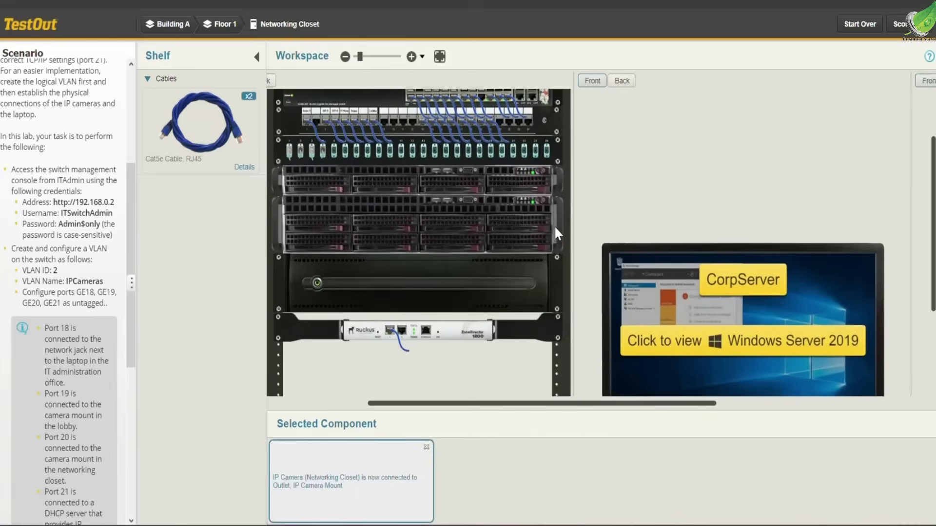
pyautogui.scroll(2, 555, 227)
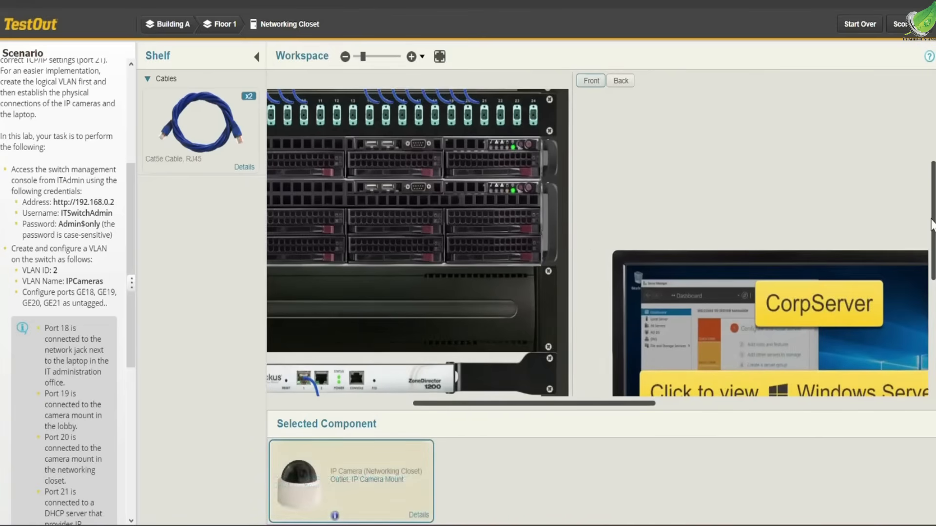
pyautogui.moveTo(932, 225); pyautogui.dragTo(930, 168)
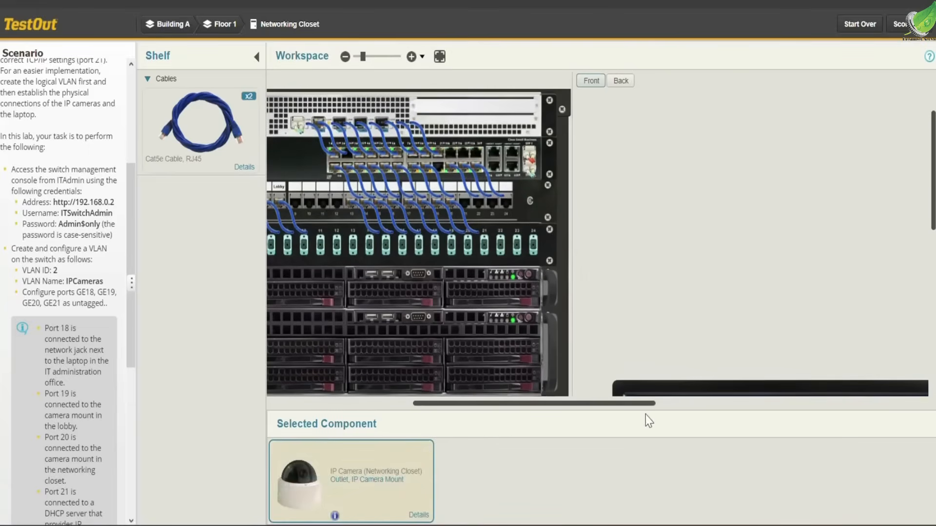
pyautogui.moveTo(641, 406); pyautogui.dragTo(564, 399)
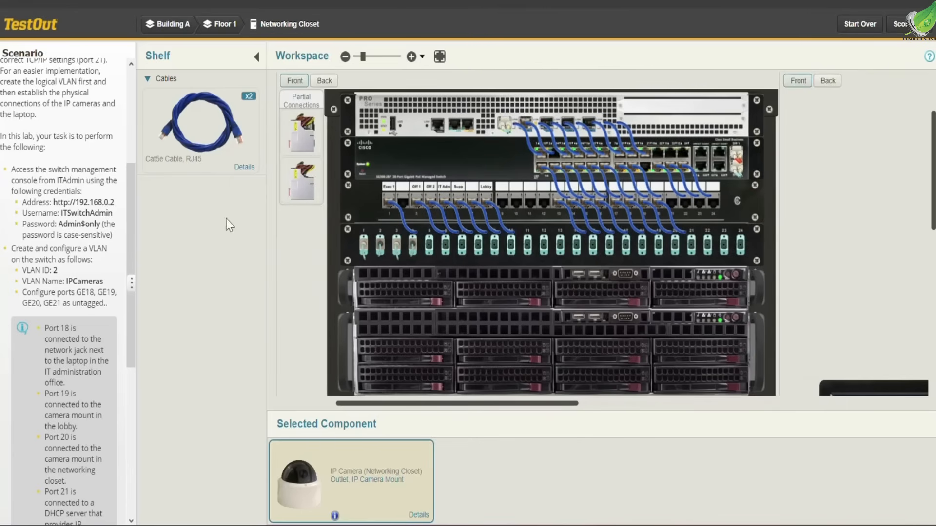
pyautogui.click(199, 147)
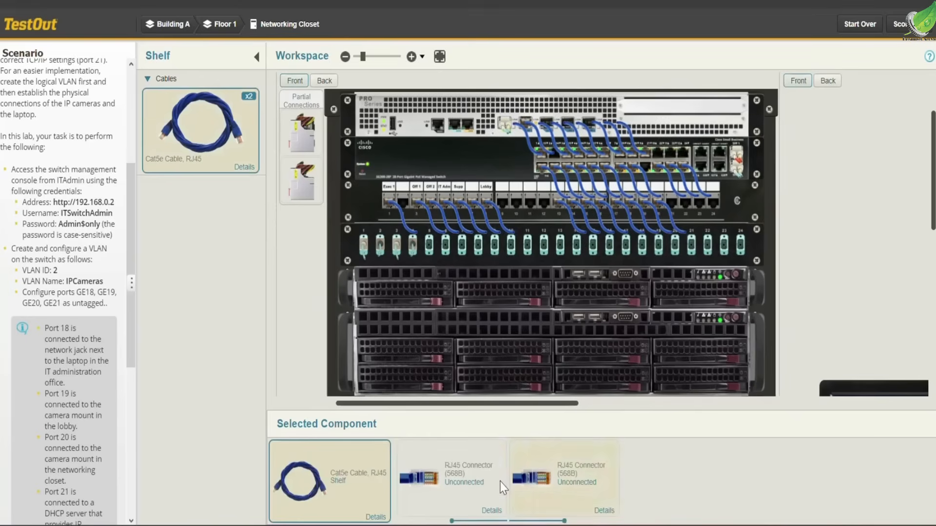
pyautogui.click(448, 484)
pyautogui.moveTo(477, 446); pyautogui.dragTo(673, 206)
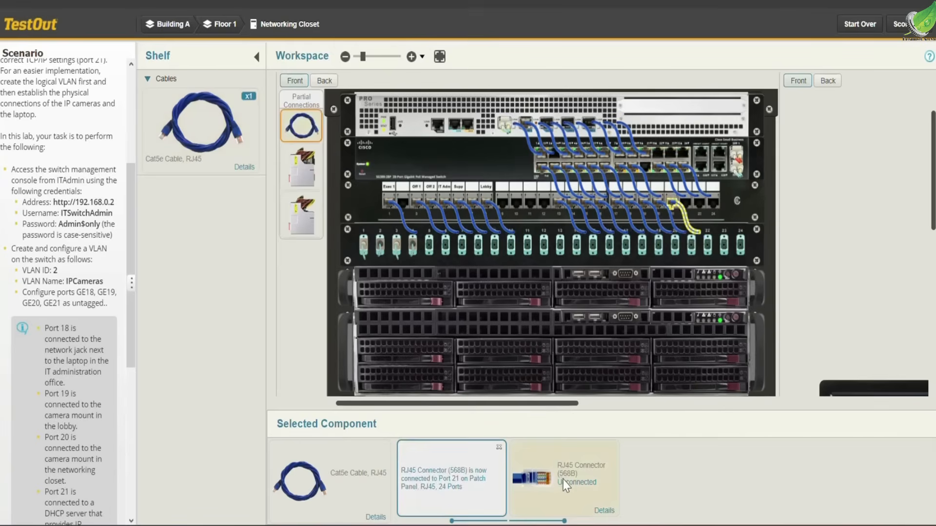
pyautogui.moveTo(565, 484); pyautogui.dragTo(641, 165)
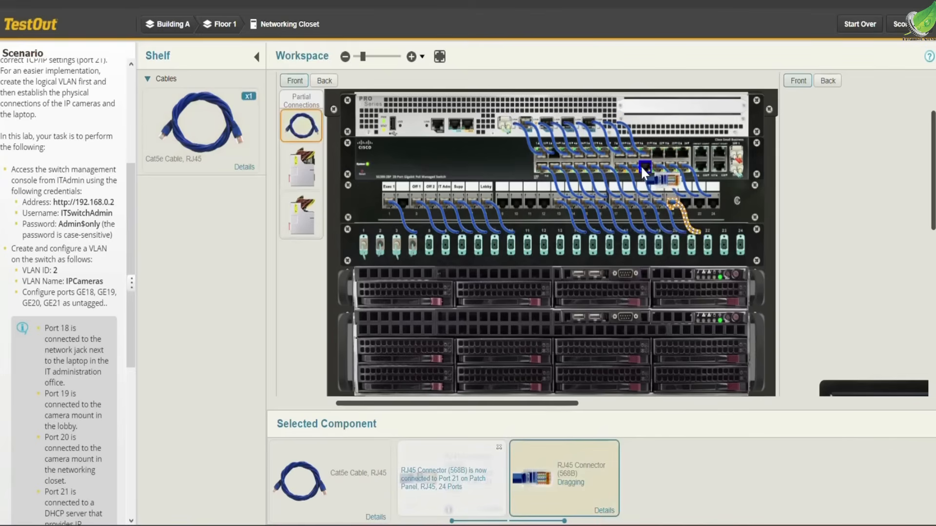
pyautogui.moveTo(640, 165); pyautogui.dragTo(640, 165)
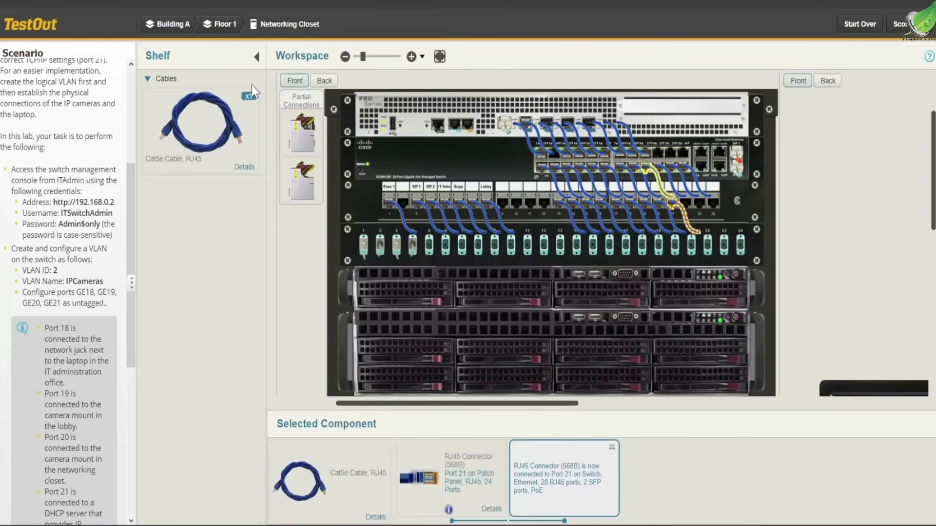
# Open the IT Administration hardware from Floor 1 and connect the back of the IT-Laptop2 laptop to the wall outlet with a Cat5e RJ45 cable.
pyautogui.click(230, 33)
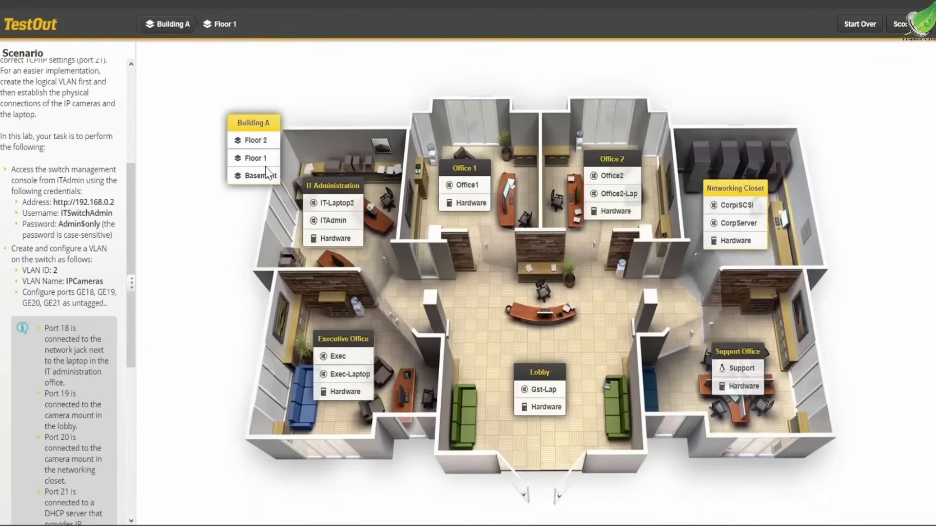
pyautogui.click(336, 238)
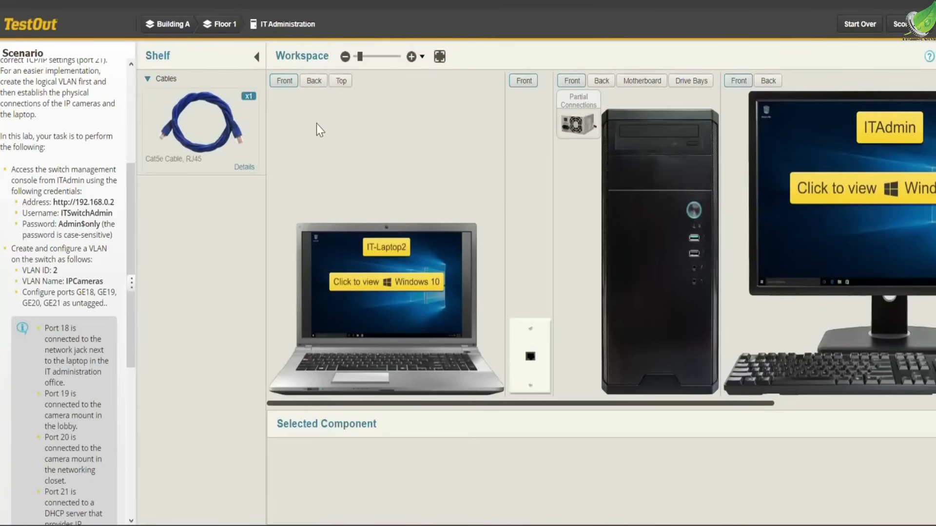
pyautogui.click(322, 80)
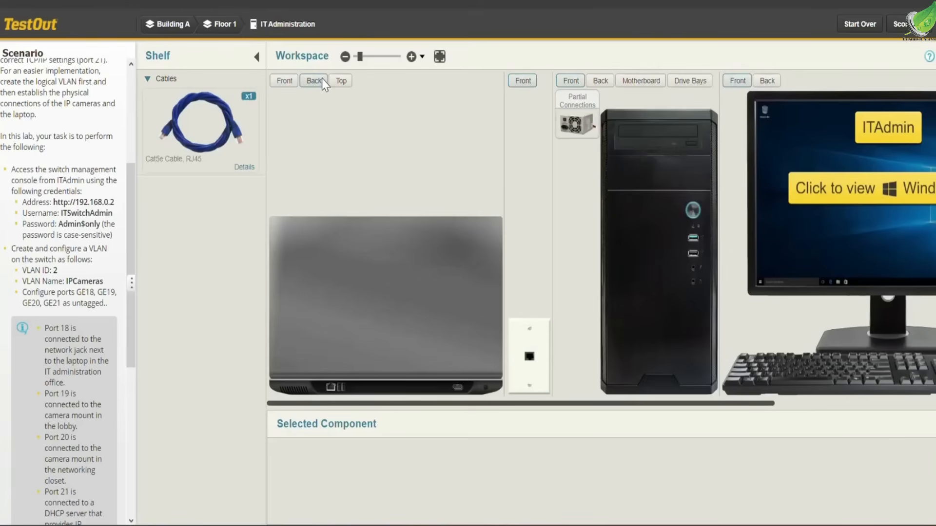
pyautogui.click(209, 126)
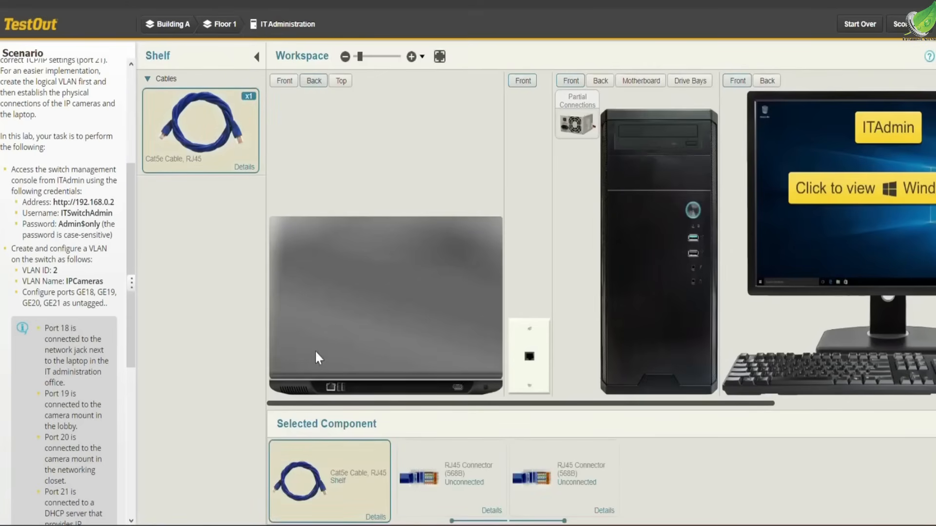
pyautogui.click(472, 508)
pyautogui.moveTo(413, 449); pyautogui.dragTo(331, 395)
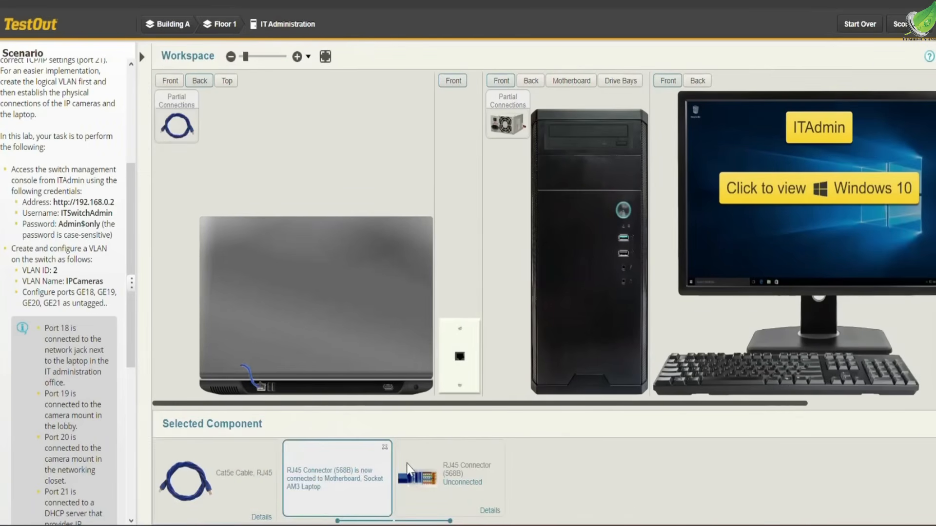
pyautogui.moveTo(458, 507); pyautogui.dragTo(460, 358)
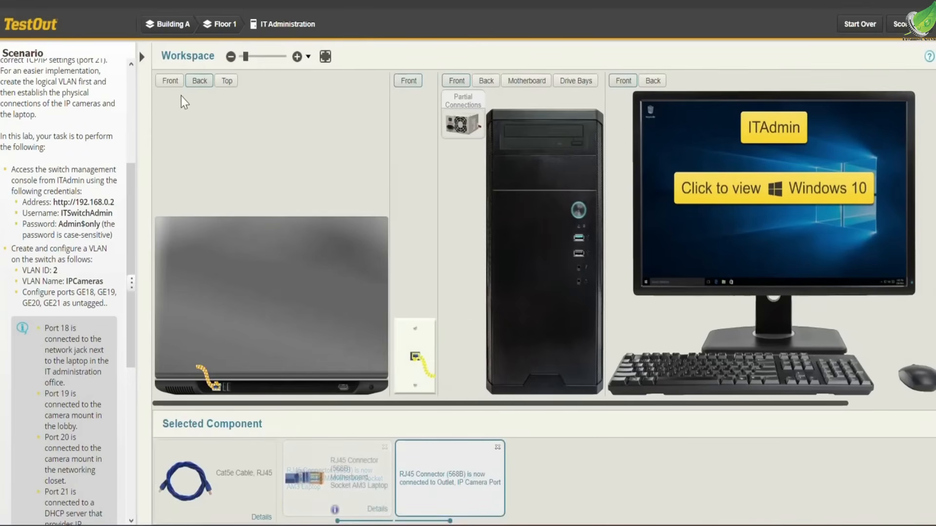
# Open Windows 10 on IT-Laptop2 and launch the IP Cameras app to check the cameras' status.
pyautogui.click(169, 80)
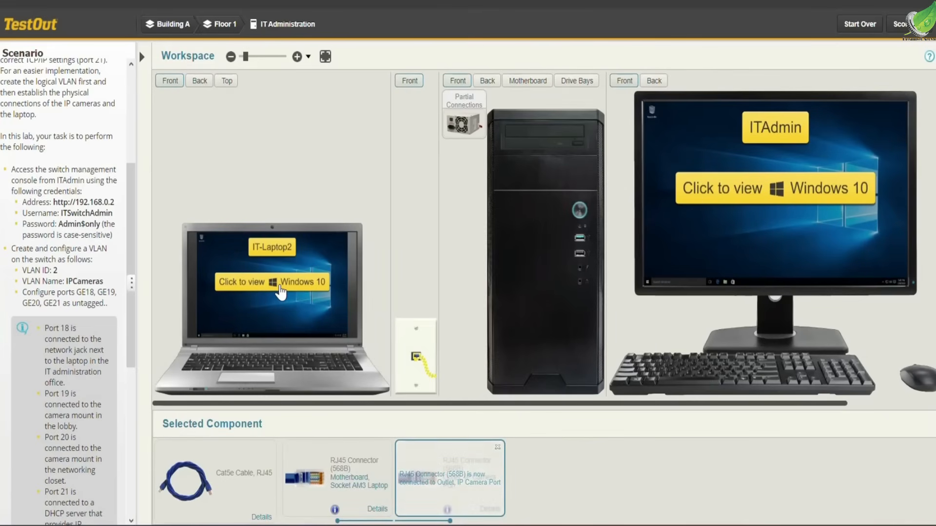
pyautogui.click(280, 293)
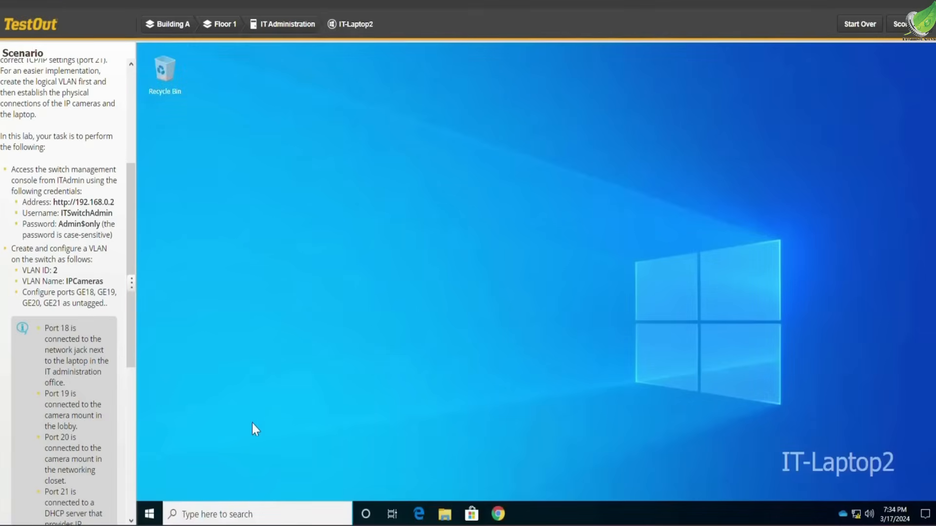
pyautogui.click(262, 512)
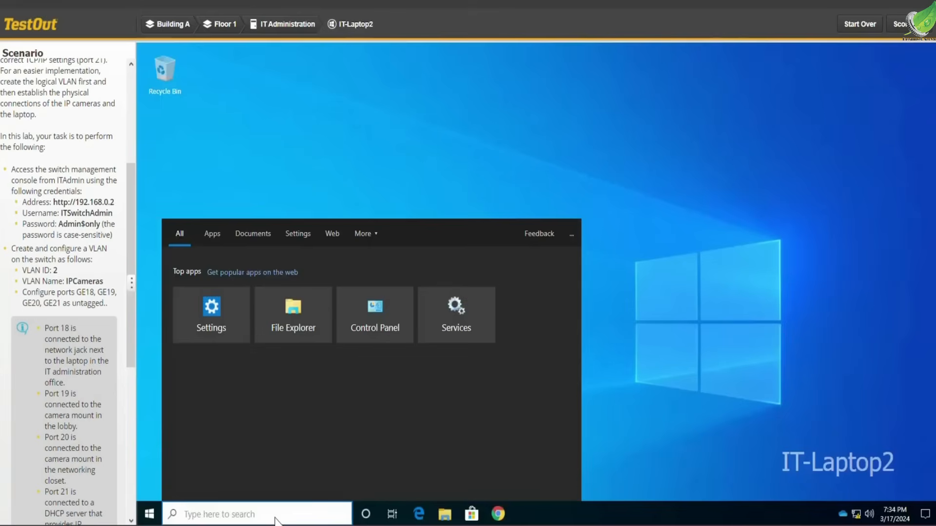
pyautogui.write('i')
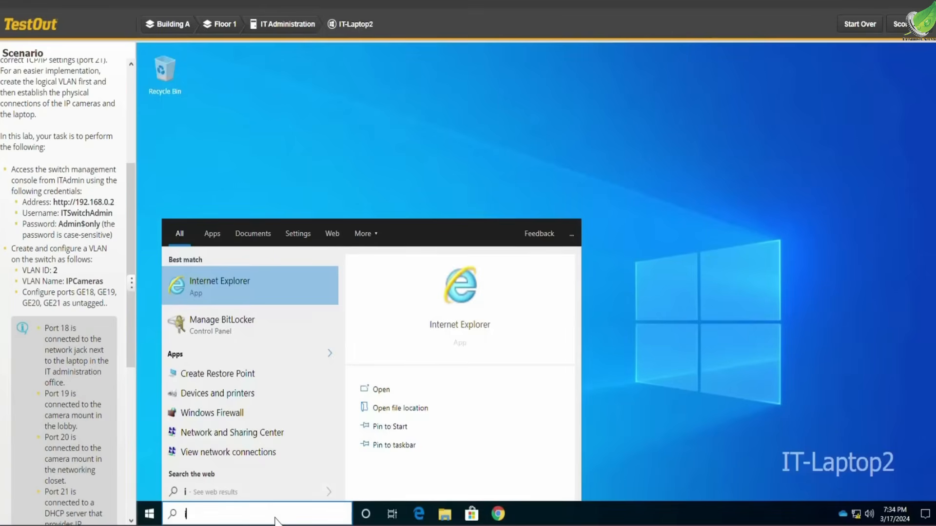
pyautogui.write('p')
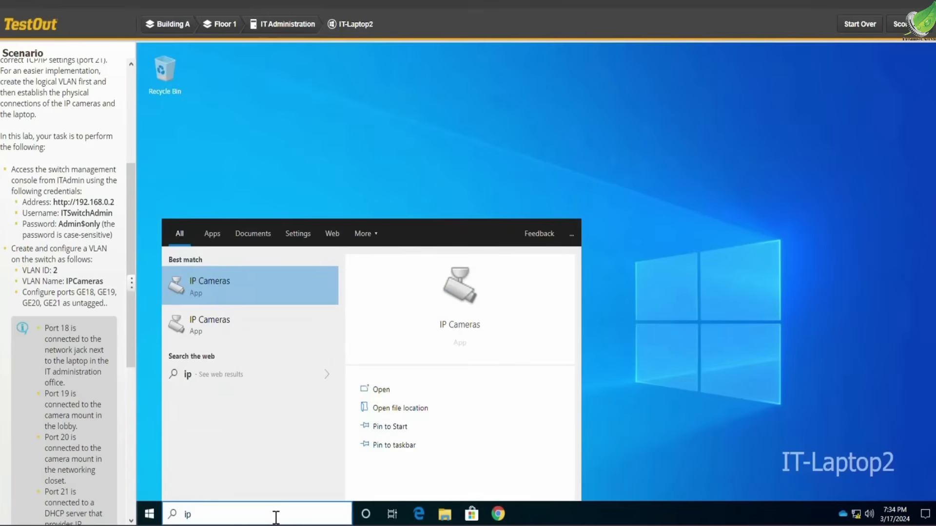
pyautogui.click(226, 295)
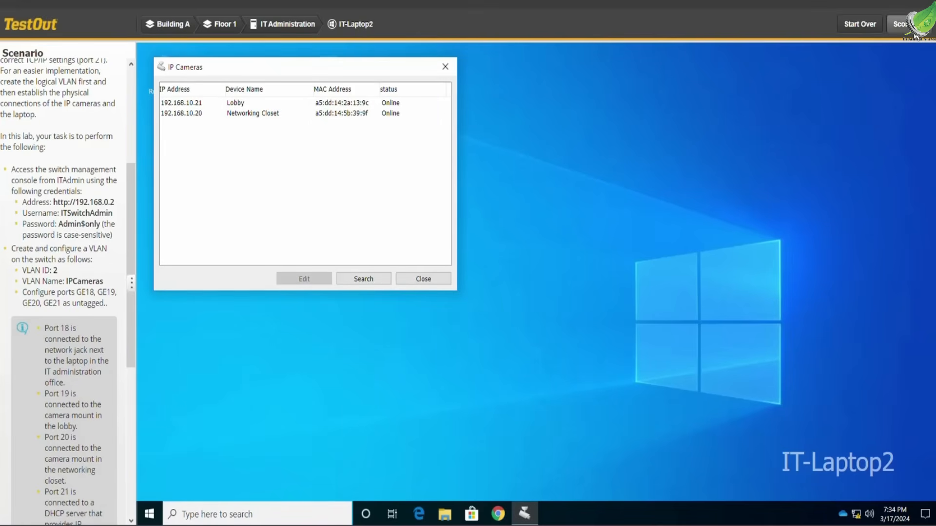
# Score the lab to open its Lab Report.
pyautogui.click(915, 33)
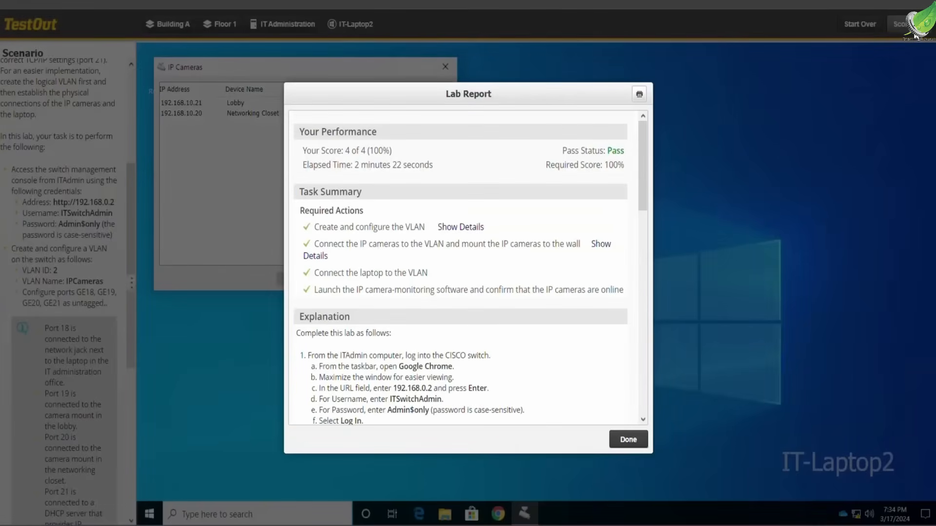